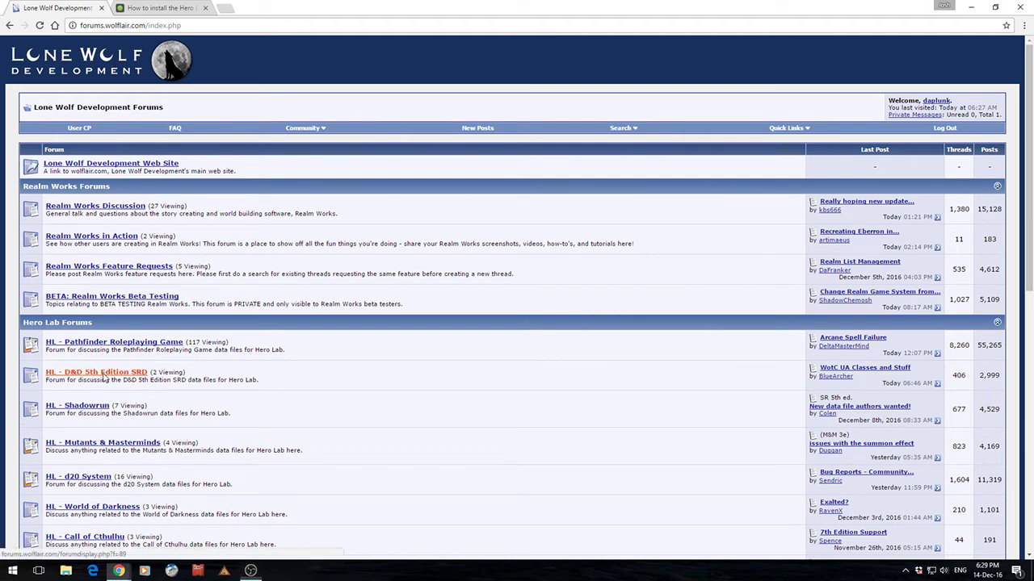
Open the sticky D&D 5e Community Pack thread in the HL - D&D 5th Edition SRD forum and review its setup instructions
left_click(103, 375)
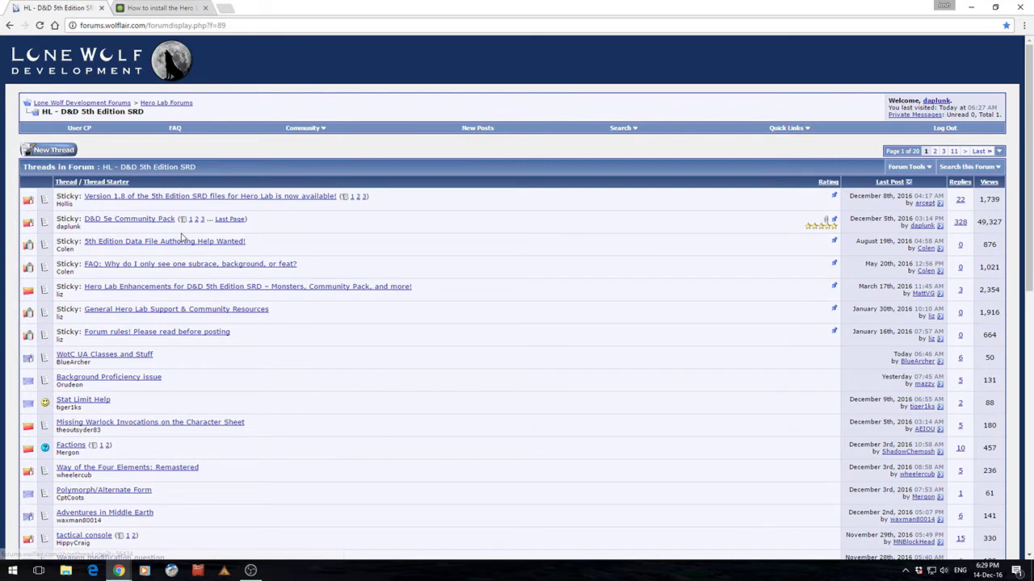
left_click(123, 222)
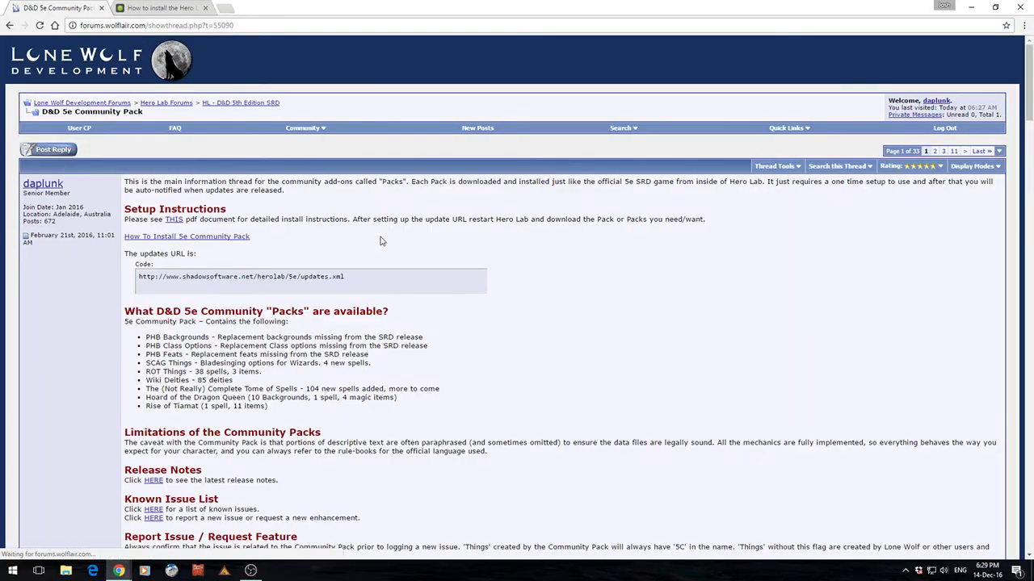
scroll(360, 177, "down", 20)
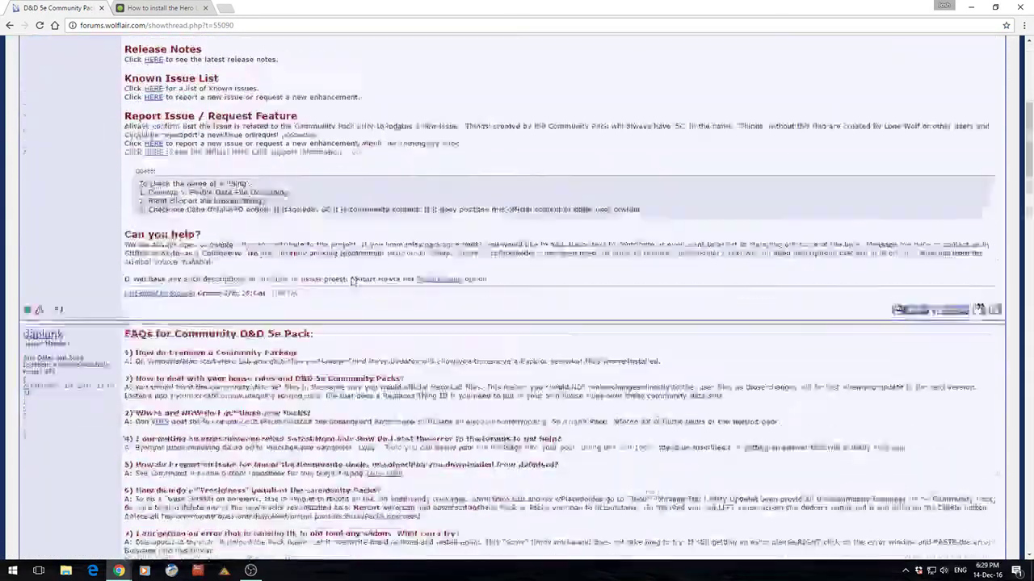
scroll(358, 354, "up", 15)
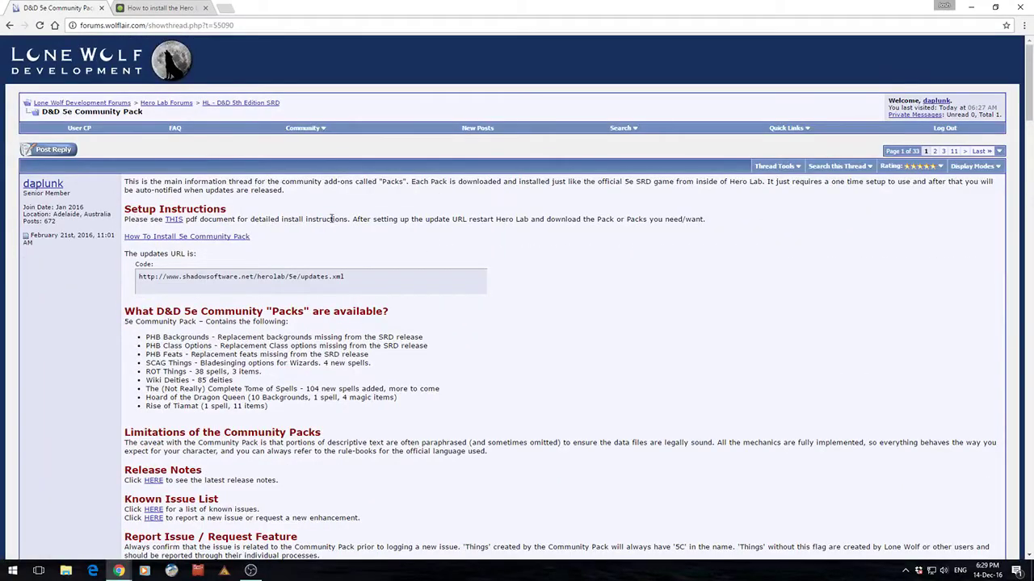
left_click(190, 239)
scroll(181, 348, "down", 15)
scroll(181, 348, "down", 20)
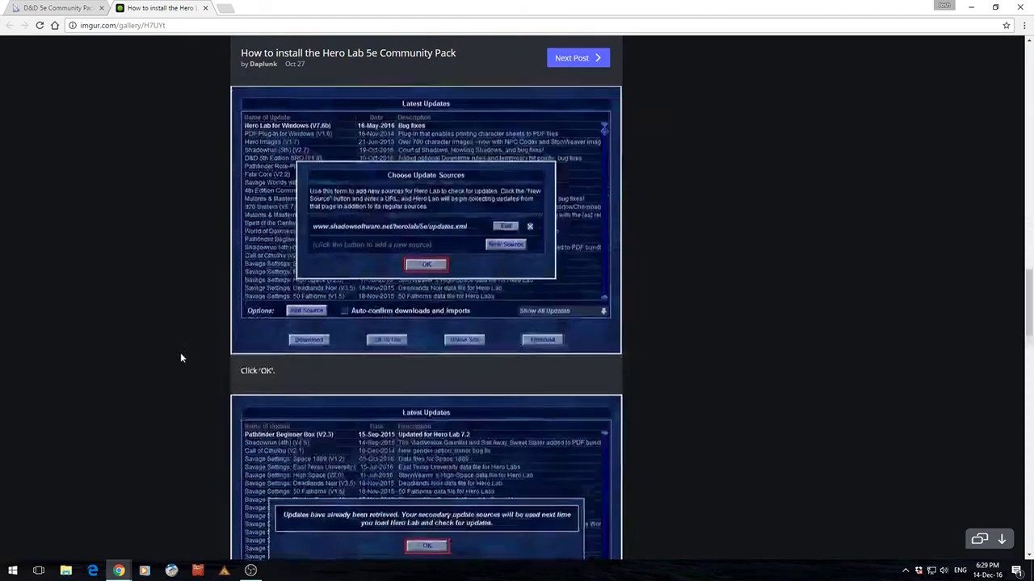
scroll(218, 339, "up", 10)
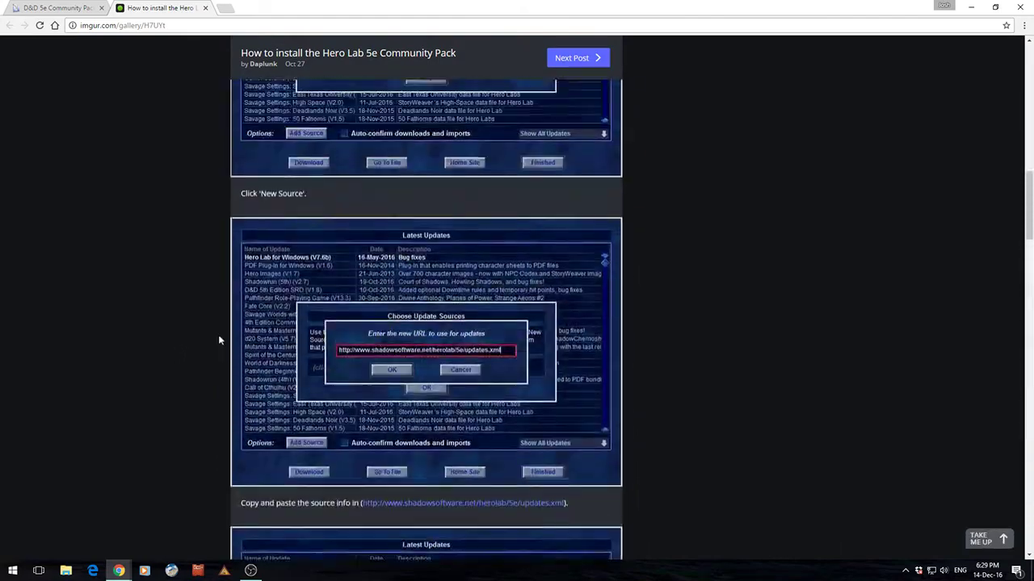
left_click(61, 8)
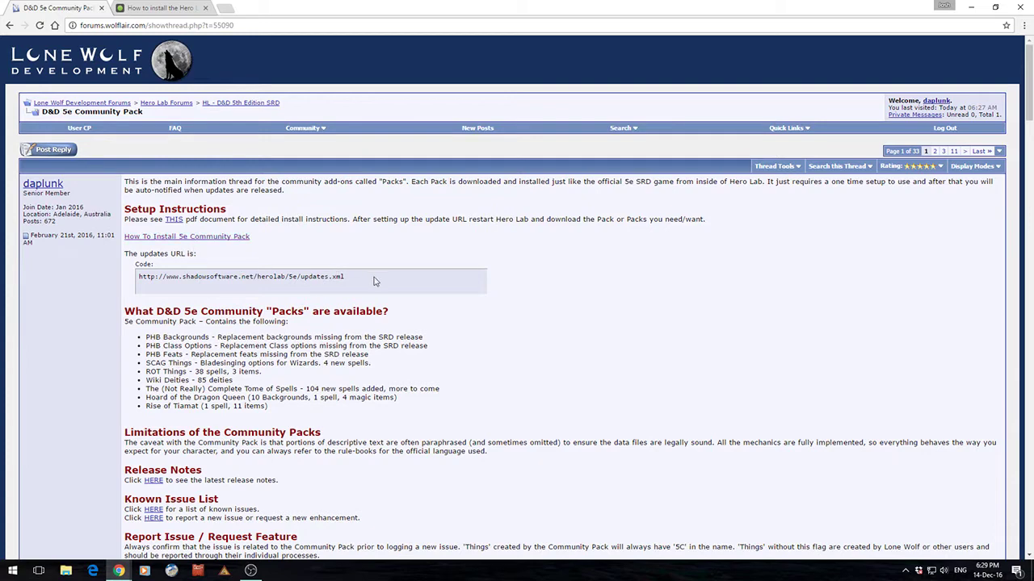
left_click_drag(374, 277, 135, 269)
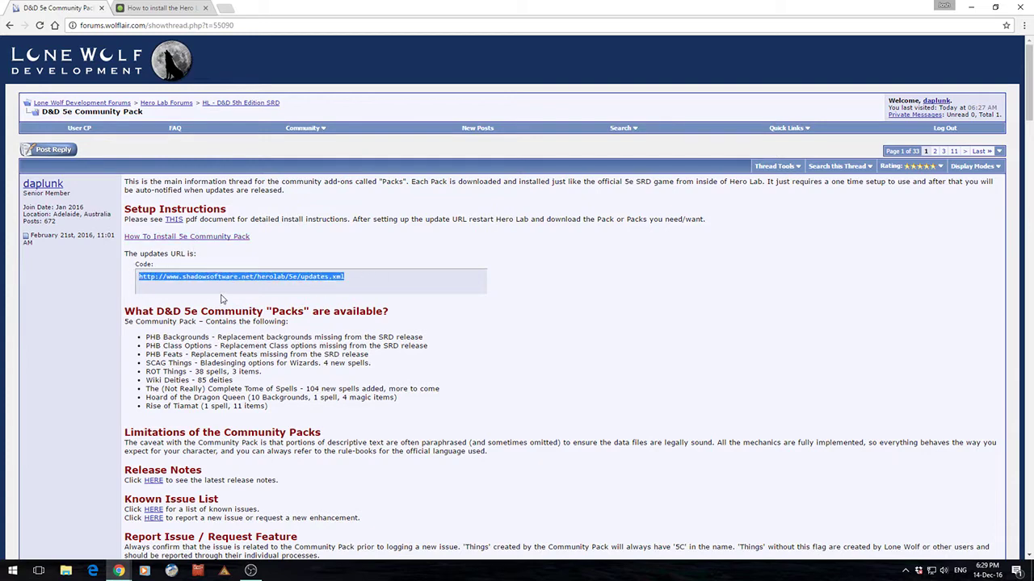
right_click(238, 276)
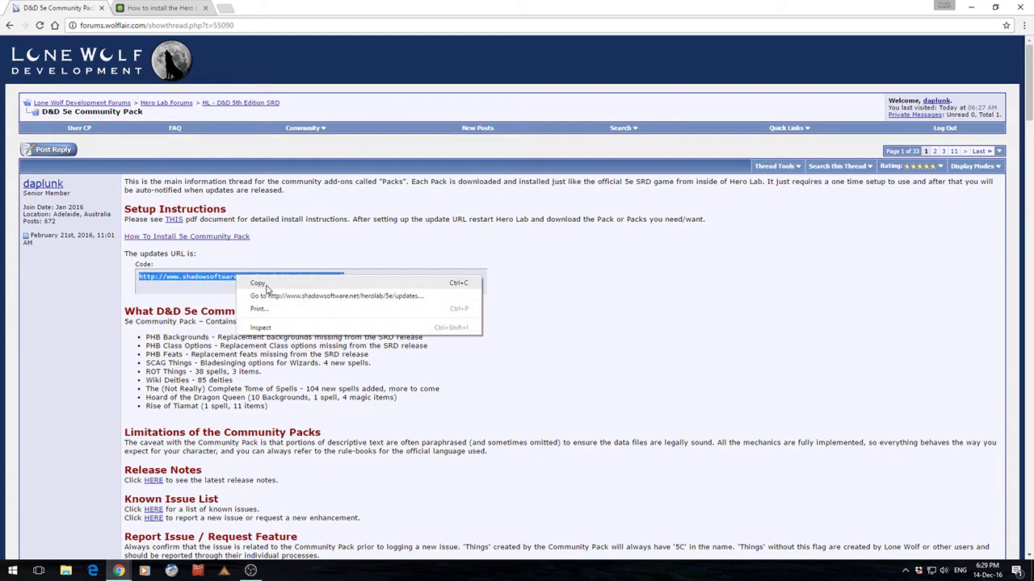
left_click(266, 286)
left_click(521, 317)
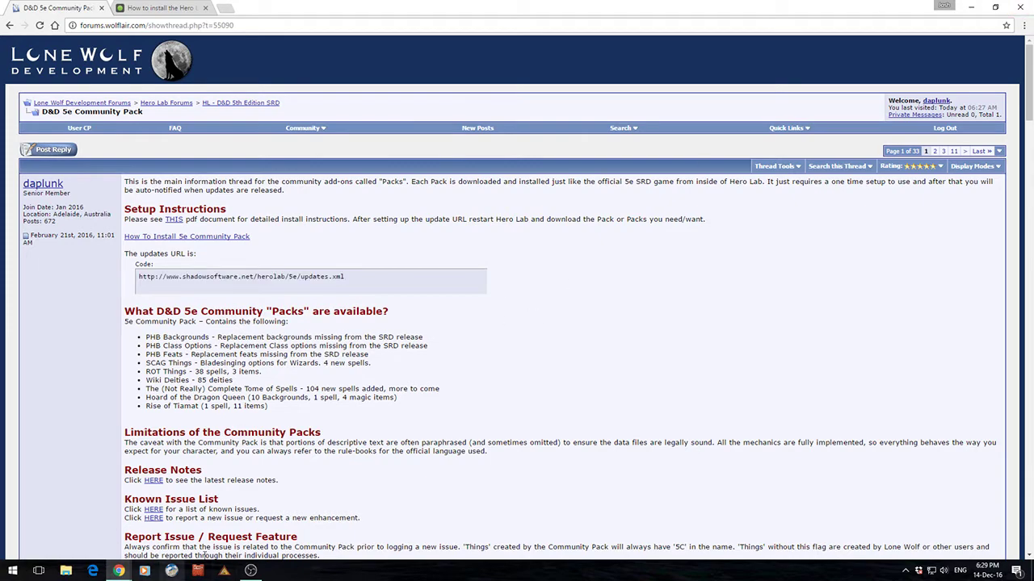
left_click(223, 571)
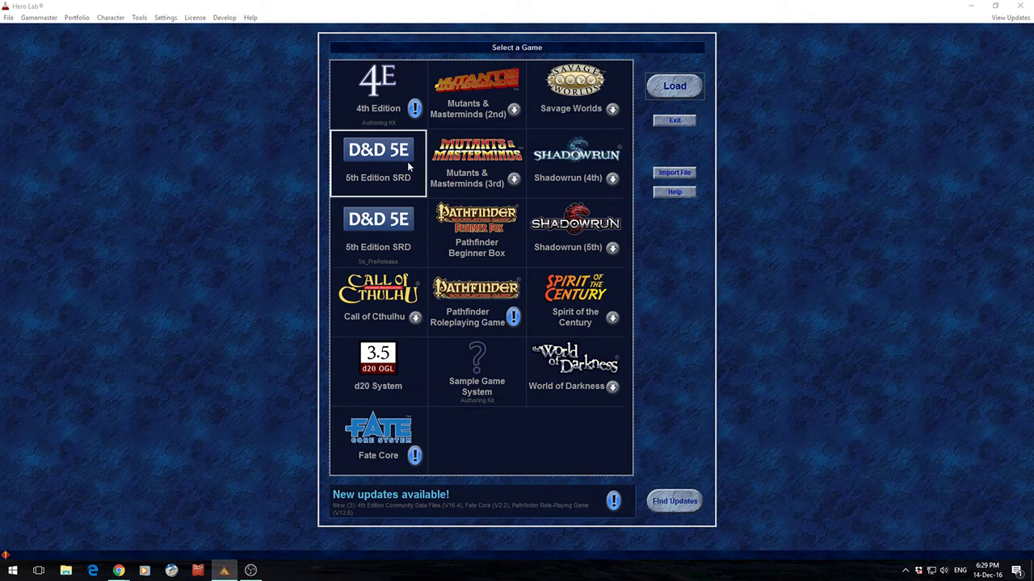
Check for updates and browse the available data file updates such as Pathfinder V13.6
left_click(684, 502)
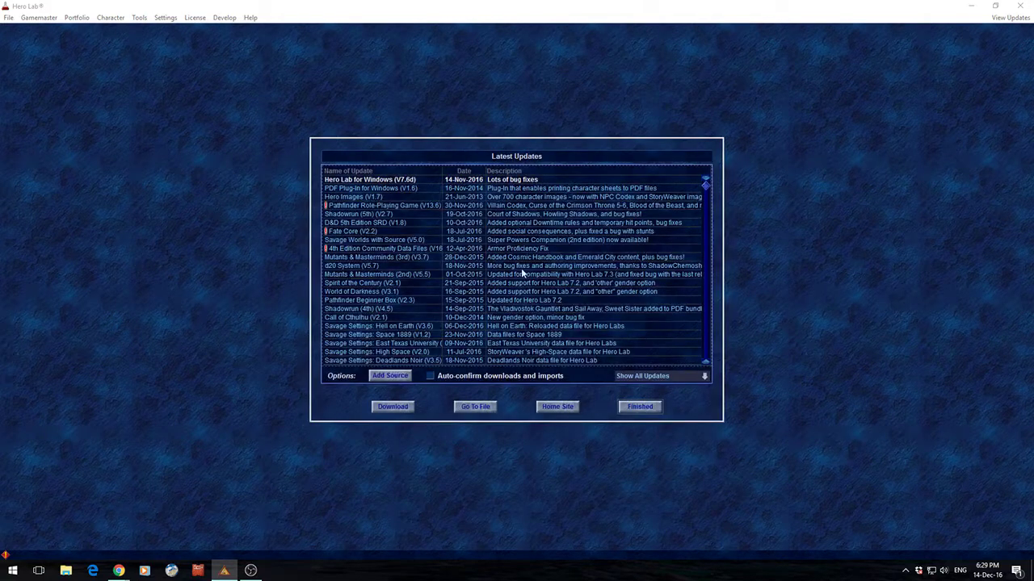
scroll(437, 270, "down", 5)
scroll(437, 270, "up", 5)
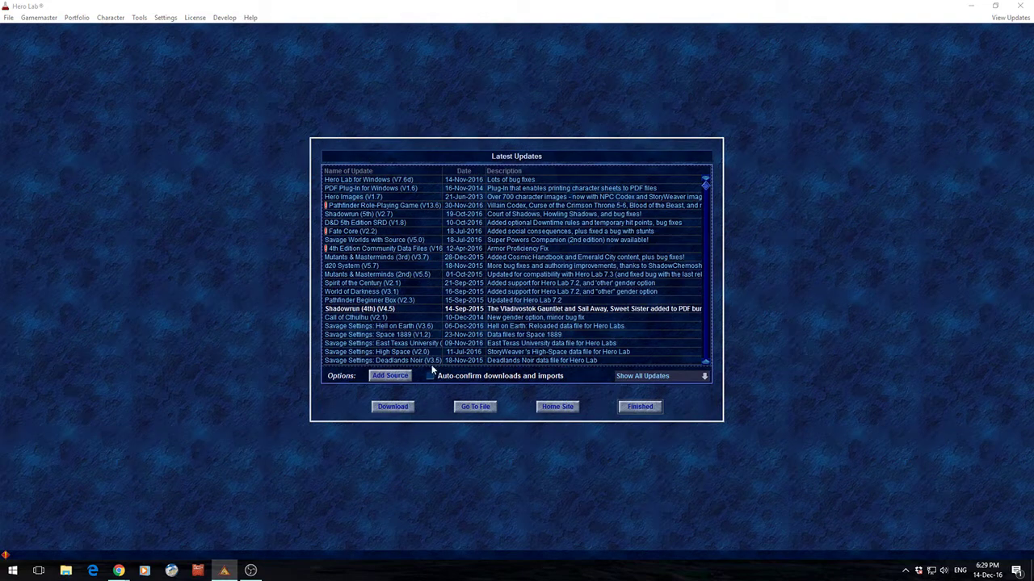
Delete the old URL from Hero Lab's update sources list
left_click(387, 374)
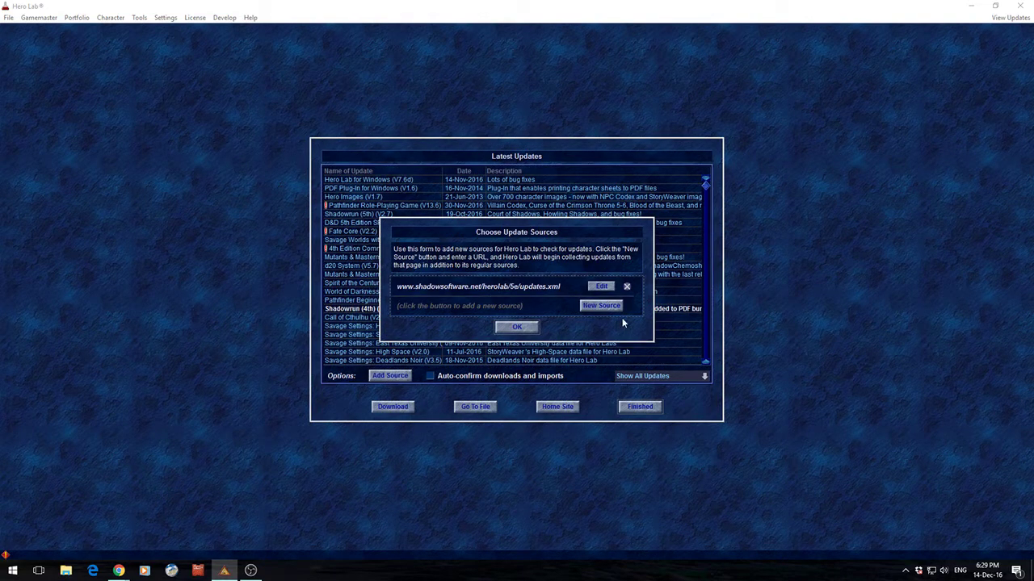
left_click(628, 287)
left_click(461, 301)
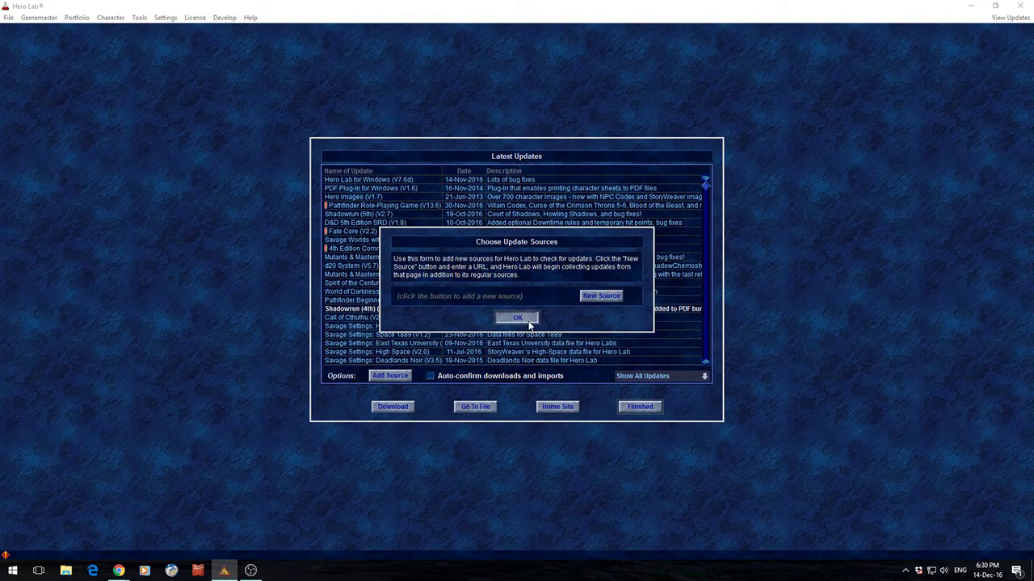
left_click(517, 327)
left_click(389, 376)
left_click(611, 296)
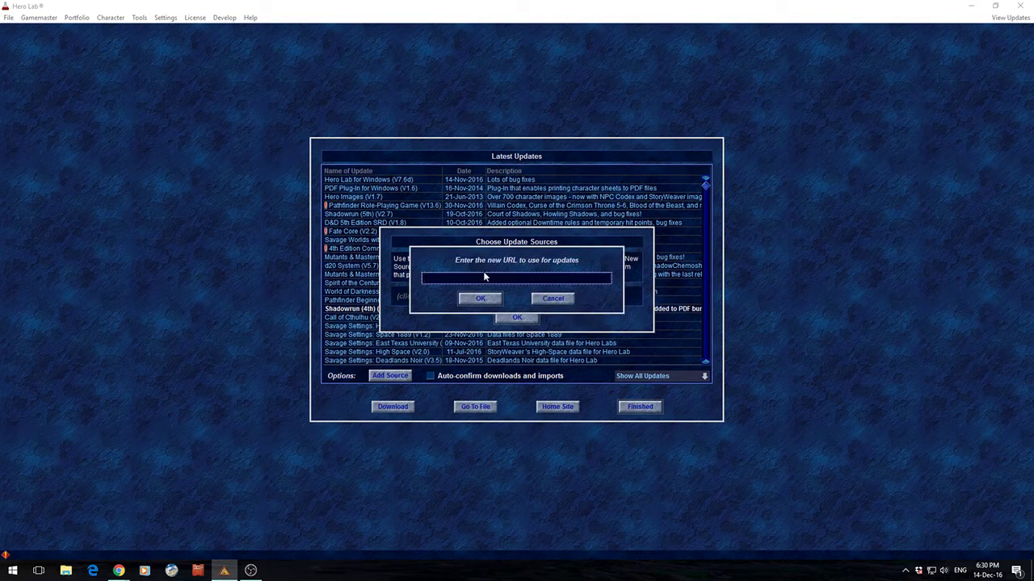
key("ctrl+v")
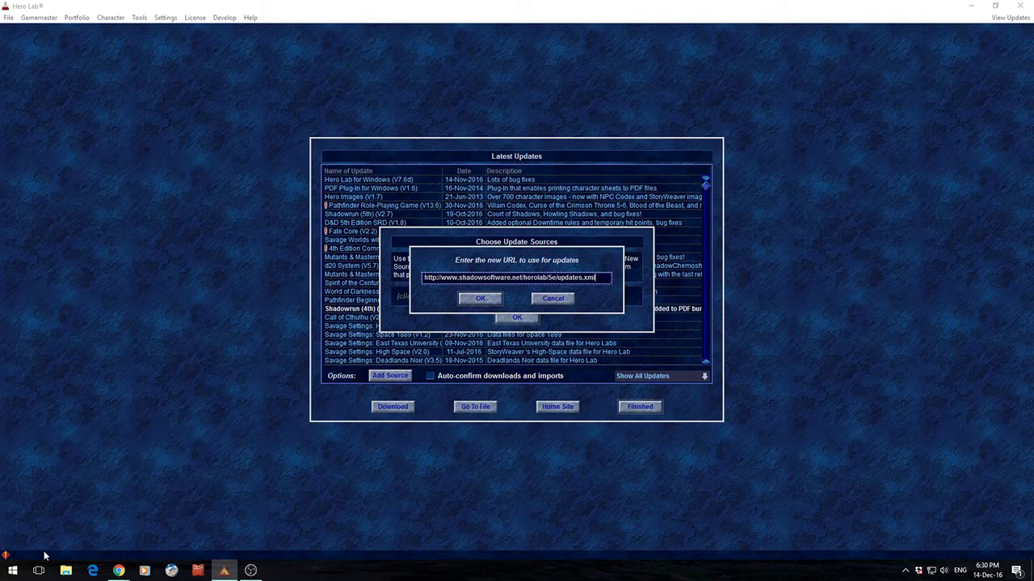
mouse_move(118, 571)
left_click(271, 529)
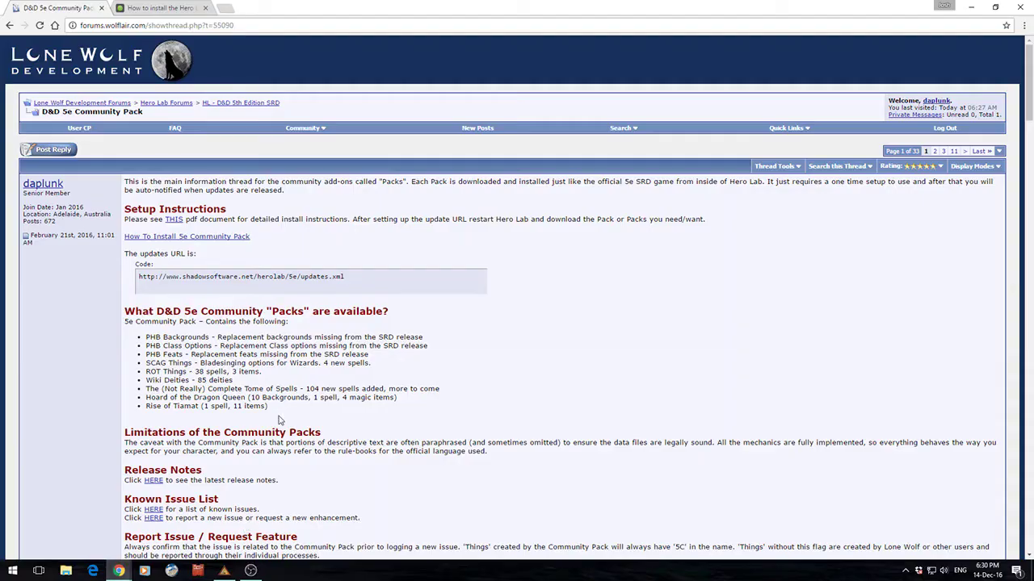
left_click_drag(348, 277, 129, 277)
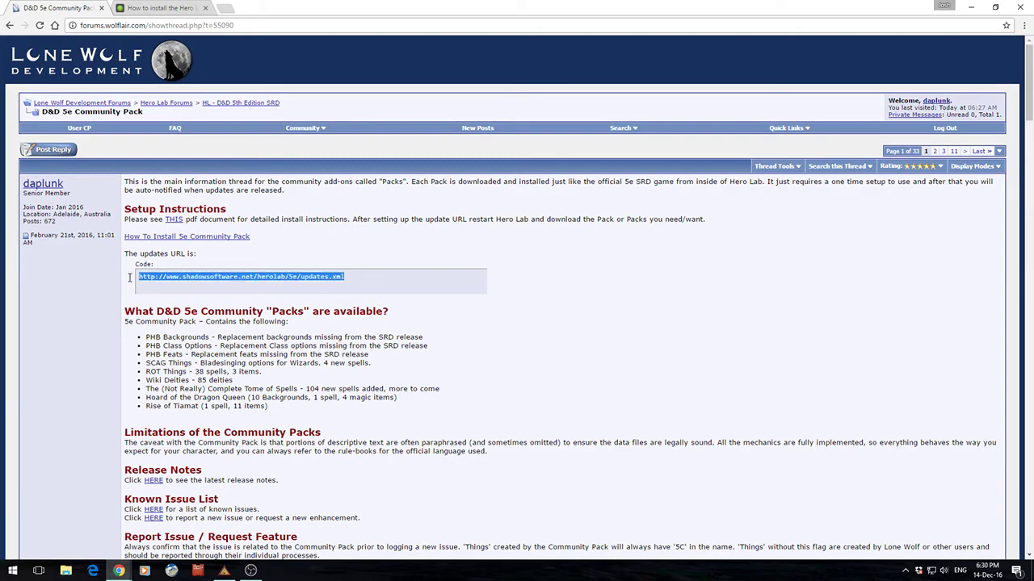
key("alt+Tab")
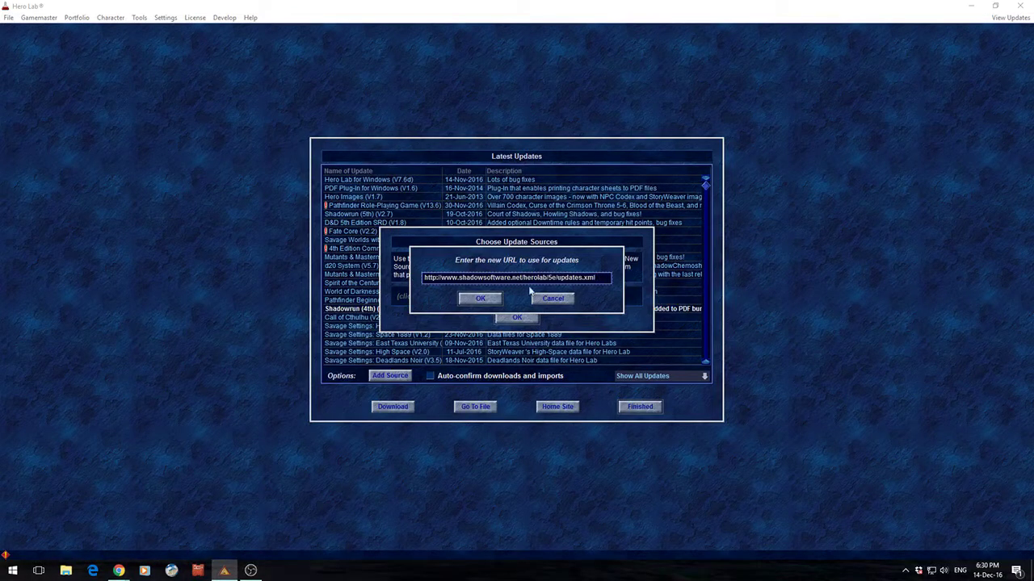
left_click(480, 299)
left_click(518, 328)
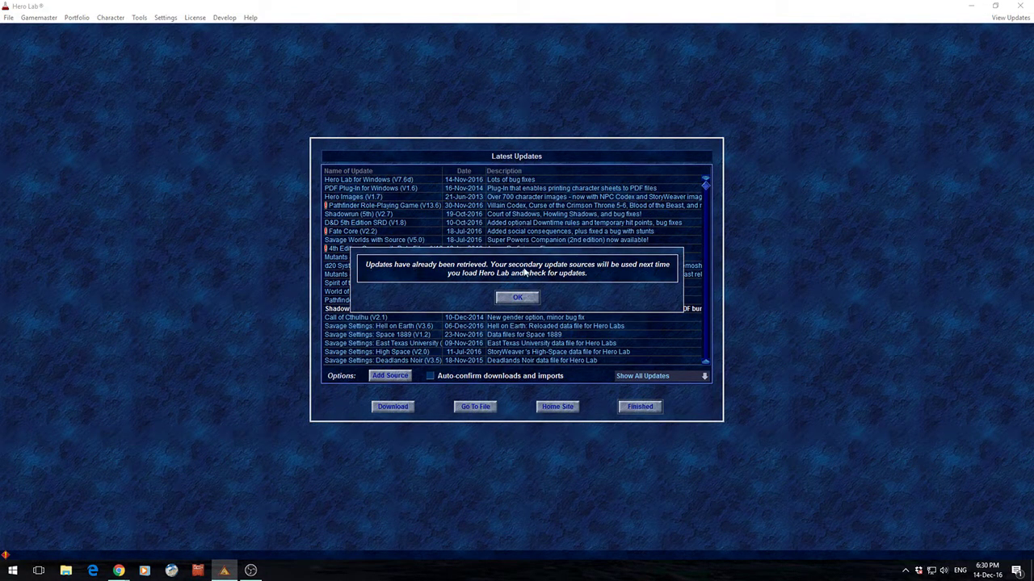
left_click(514, 299)
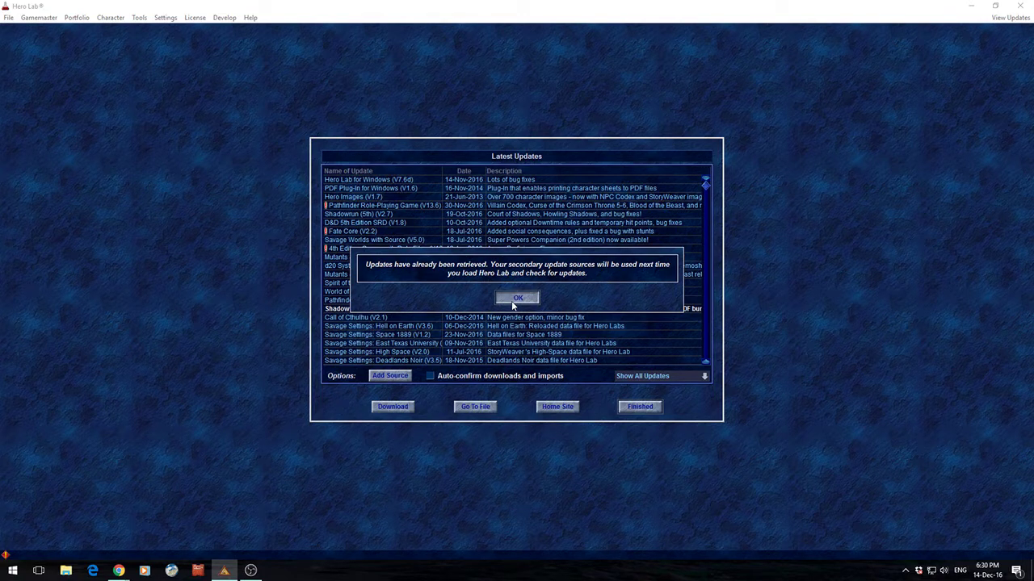
left_click(639, 407)
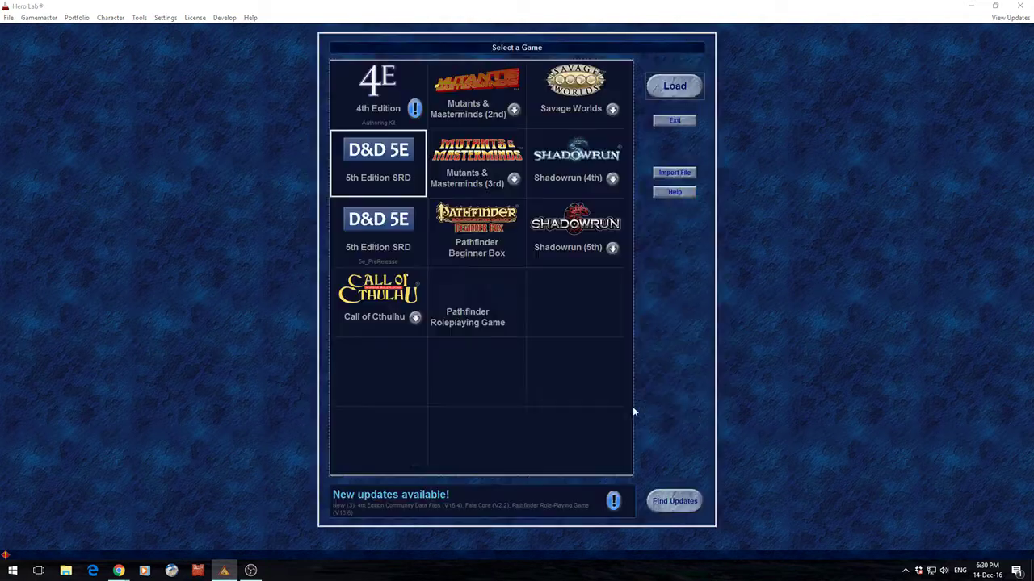
Restart Hero Lab, check for updates, and download the D&D 5e Community Pack V1.6
left_click(676, 121)
left_click(224, 570)
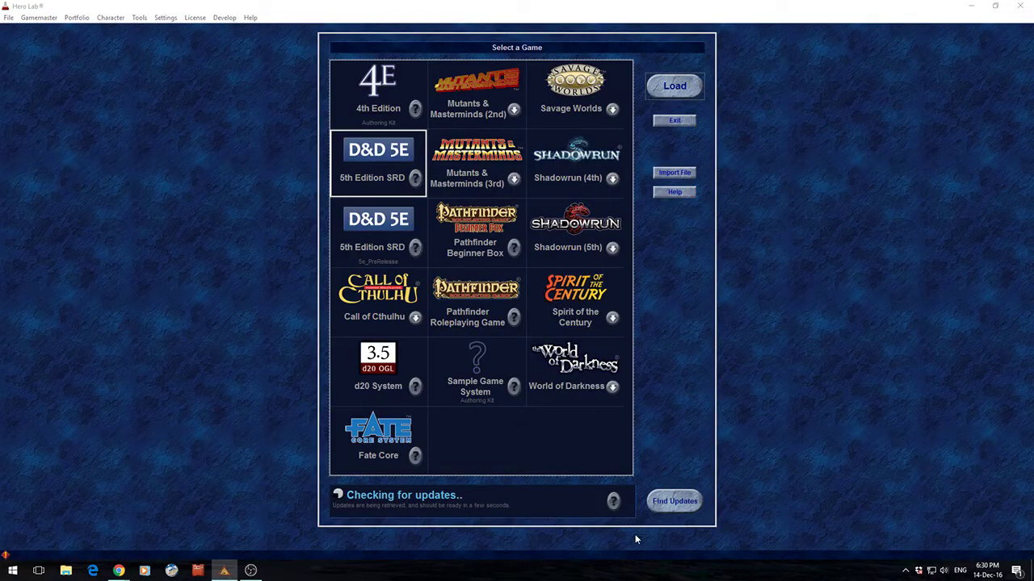
left_click(675, 502)
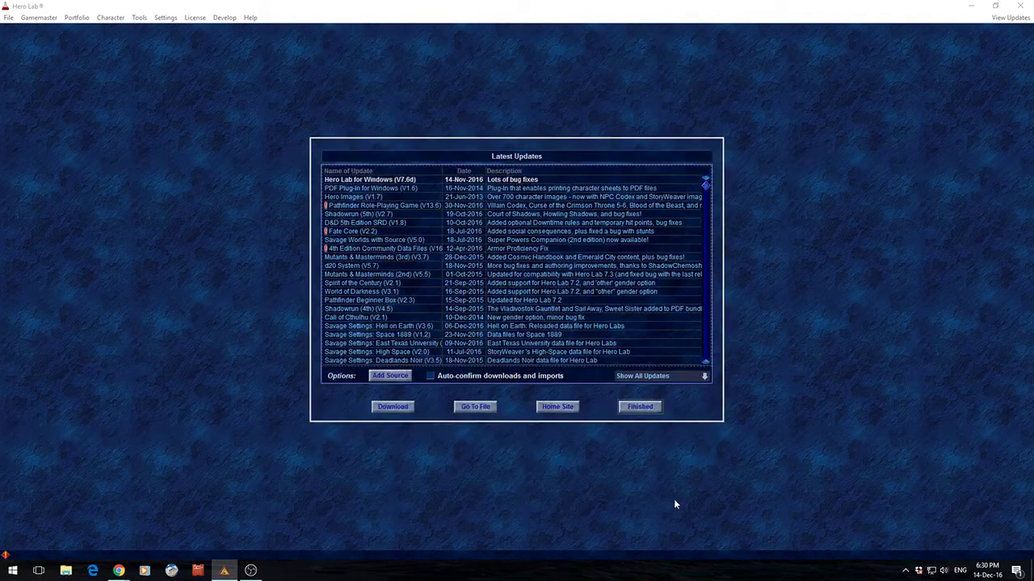
scroll(488, 248, "down", 5)
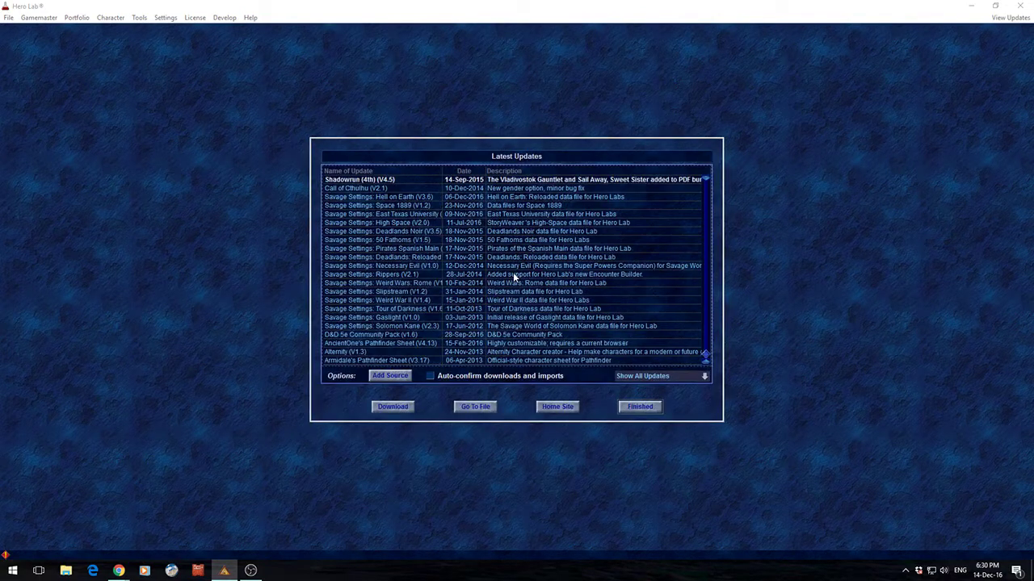
left_click(369, 334)
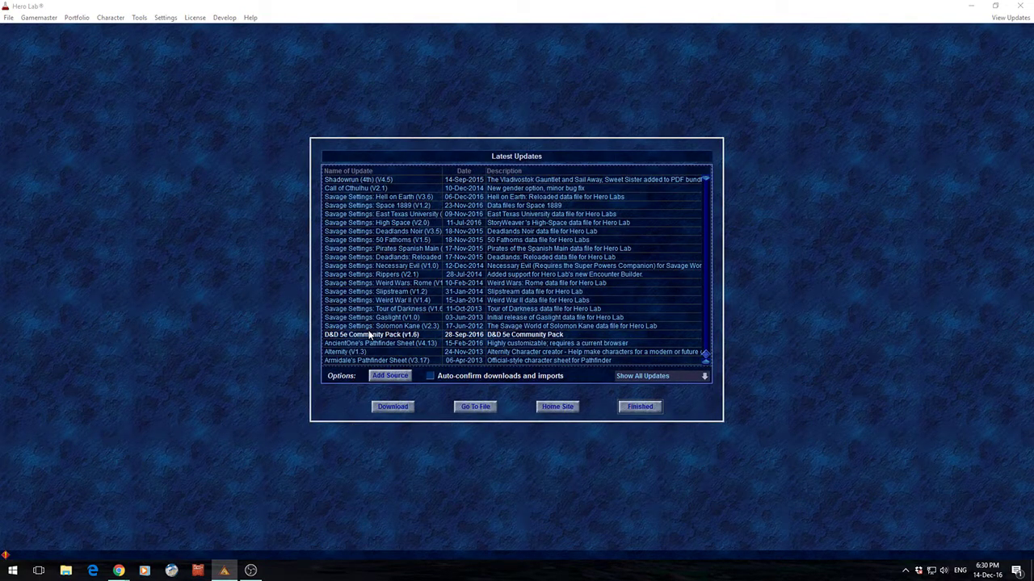
left_click(385, 405)
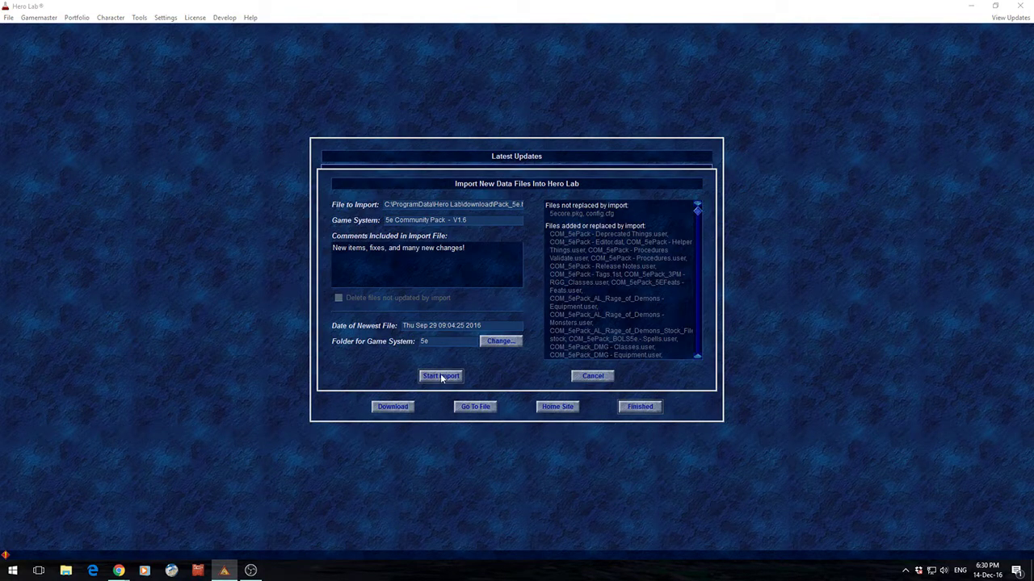
Import the downloaded 5e Community Pack V1.6 data files, accepting the warning
left_click(435, 377)
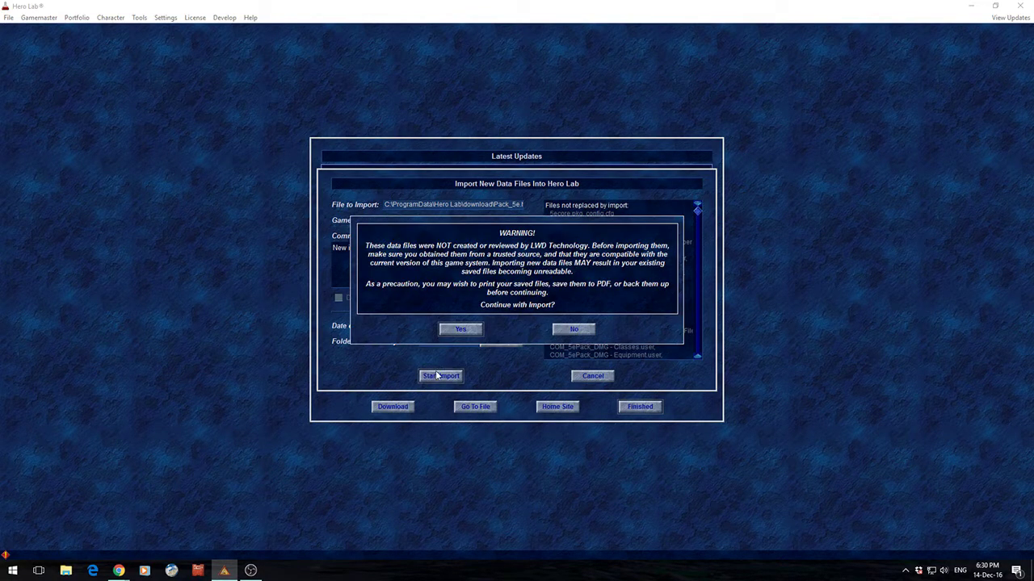
left_click(461, 331)
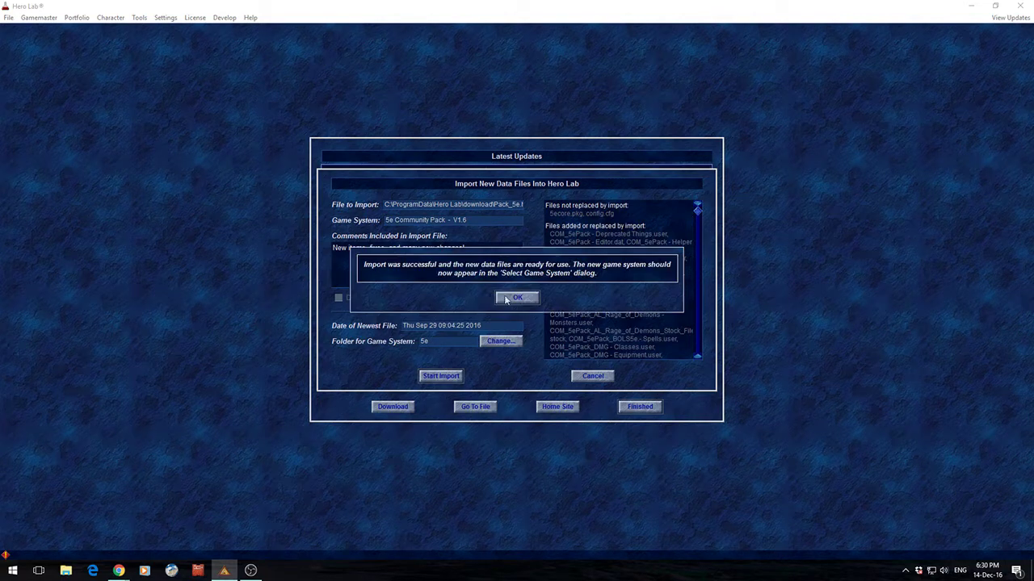
left_click(528, 302)
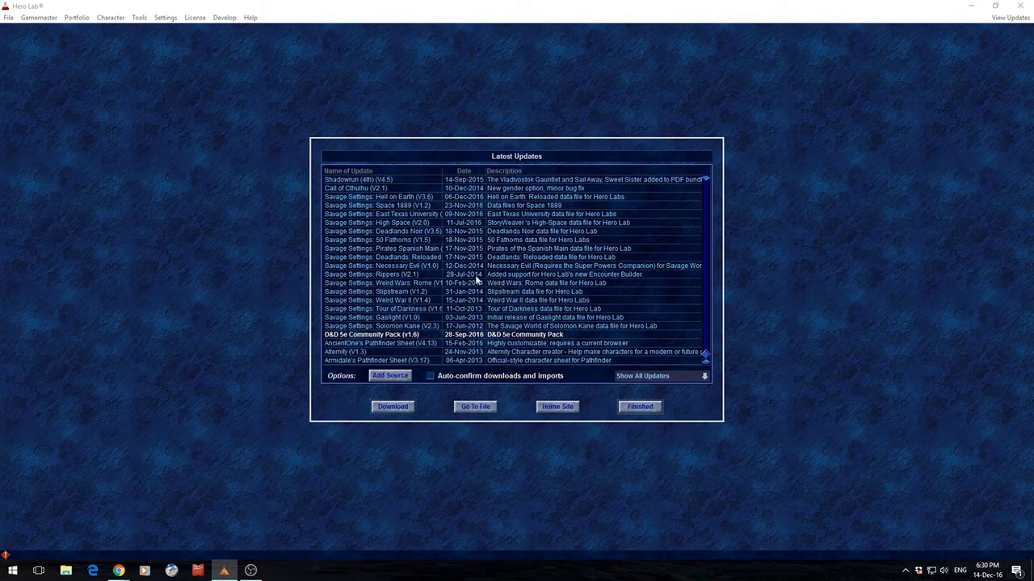
Load the 5th Edition SRD game system and dismiss its release notes
left_click(646, 408)
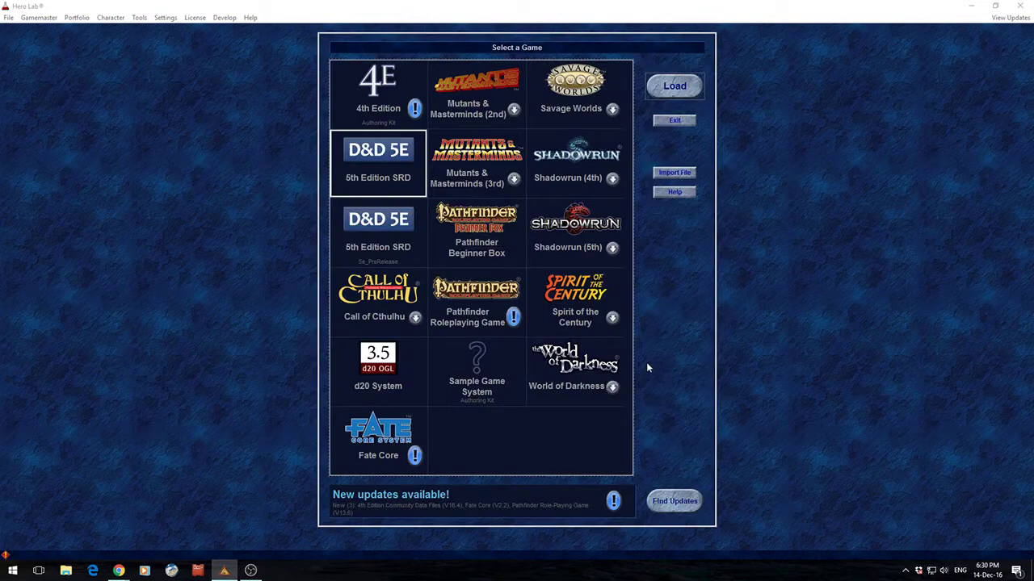
left_click(677, 86)
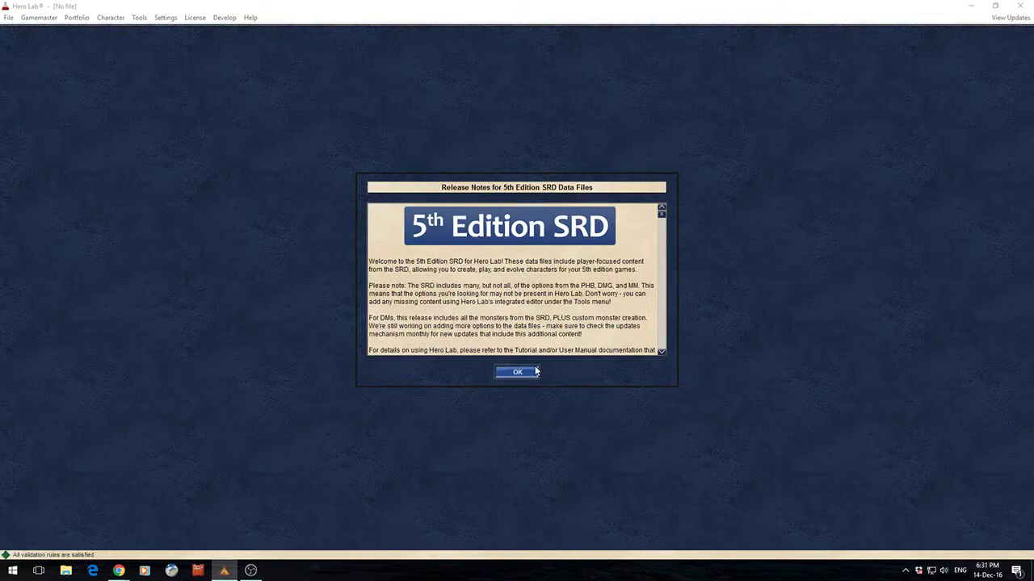
left_click(518, 371)
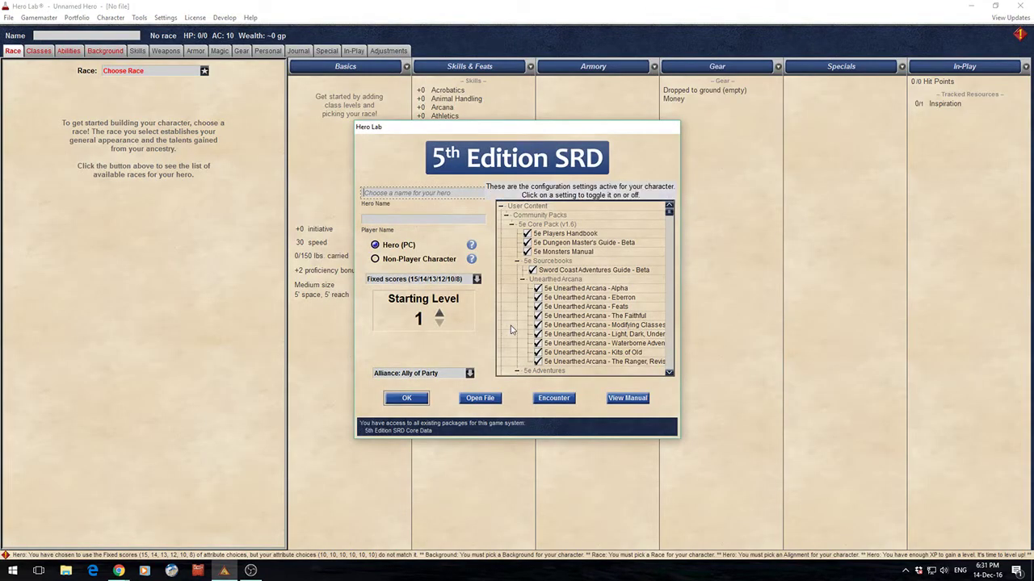
Review the enabled community sources and open the hero's settings in Change Settings
scroll(511, 330, "down", 8)
scroll(546, 295, "up", 6)
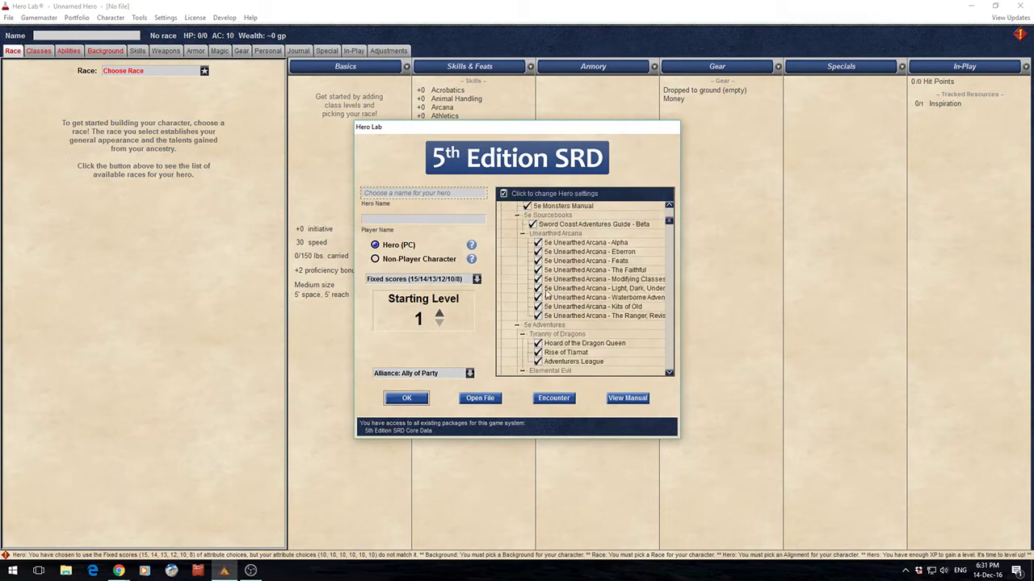
scroll(546, 296, "up", 3)
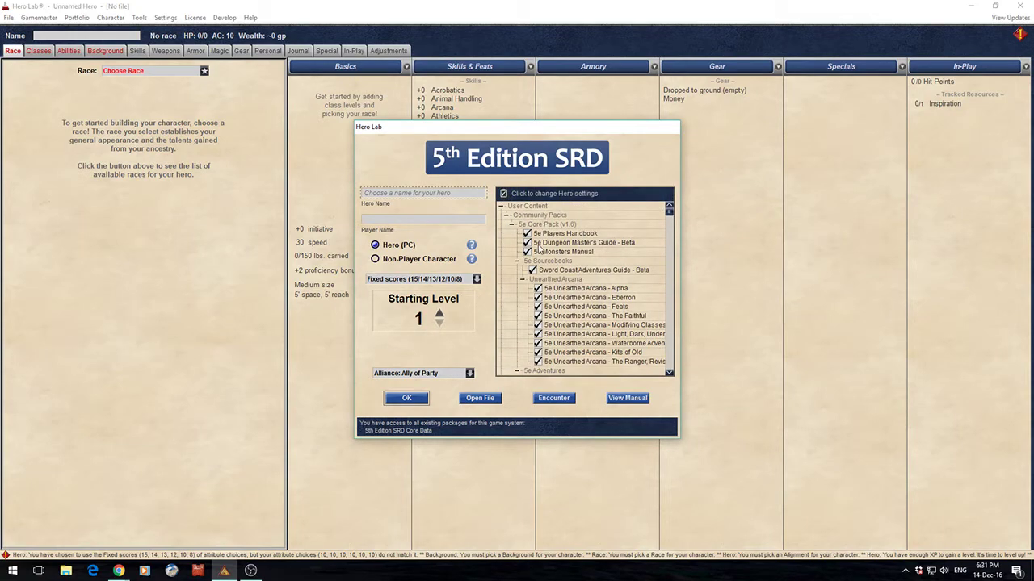
left_click(415, 398)
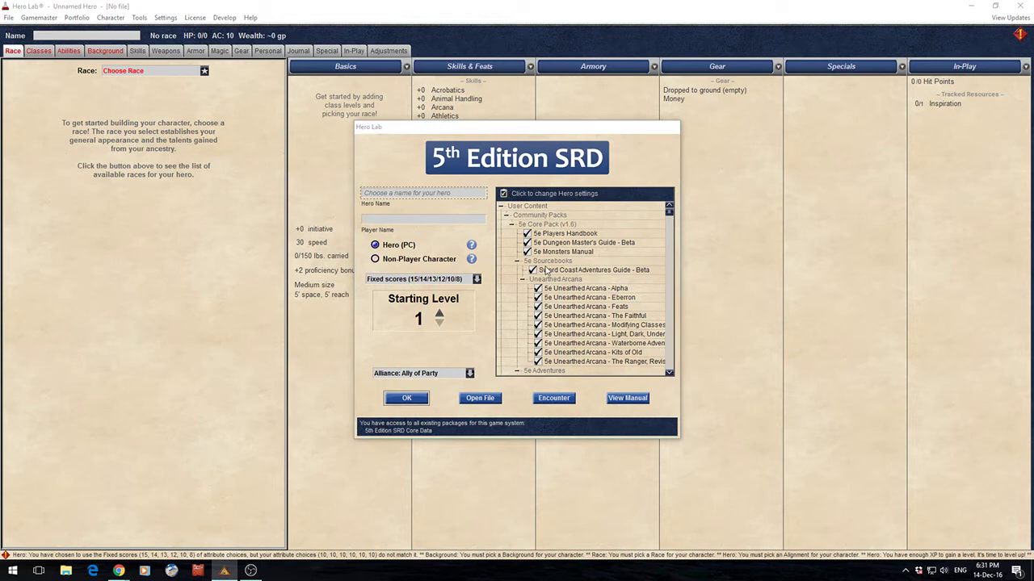
Reset the hero's source settings to game system defaults and apply them
left_click(705, 313)
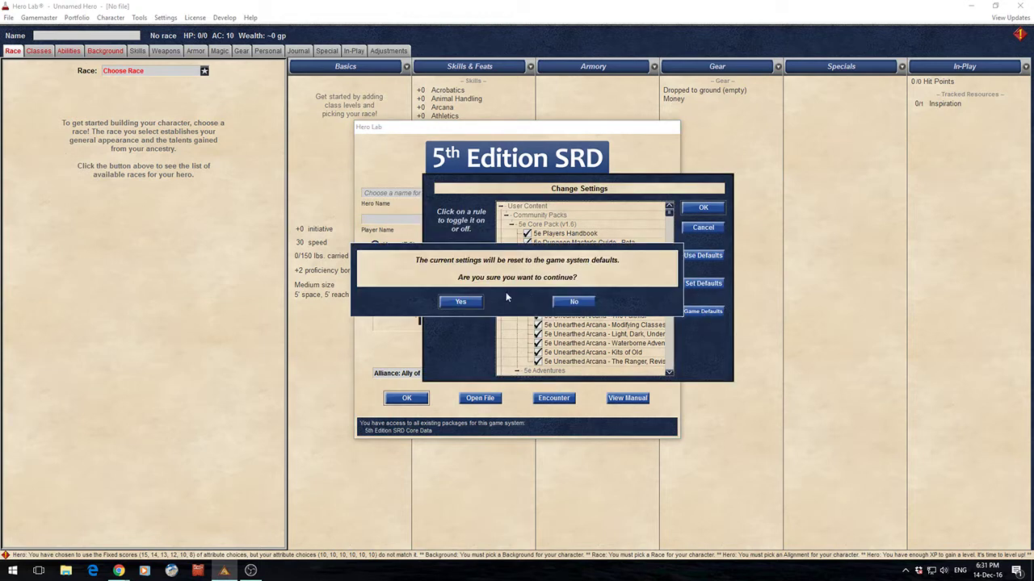
left_click(476, 303)
left_click(702, 209)
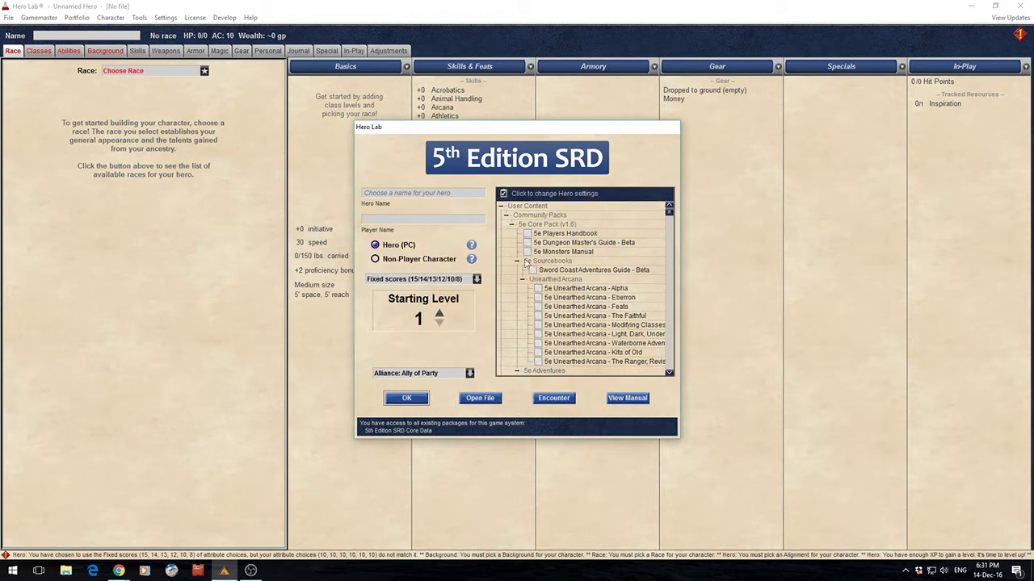
Name the new hero 'Hero Name' and finish creating it
left_click(409, 194)
type("Hero Name")
left_click(384, 218)
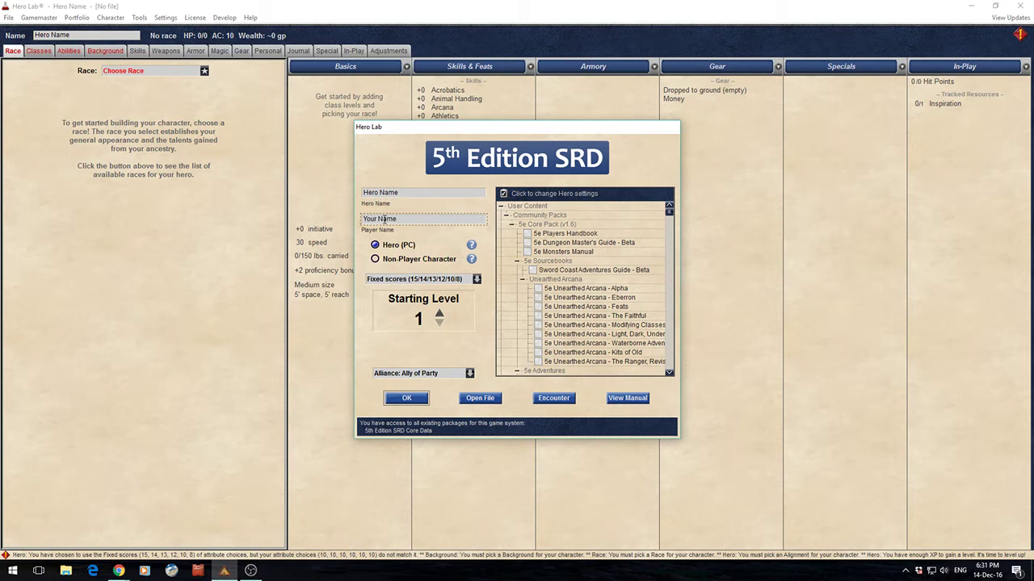
left_click(407, 399)
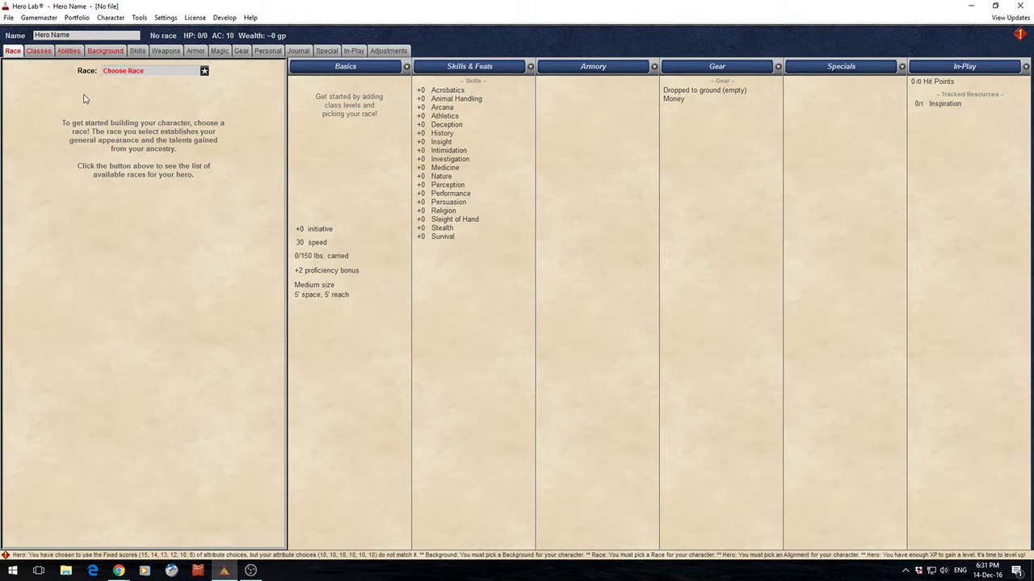
Choose Gnome as the hero's race
left_click(159, 75)
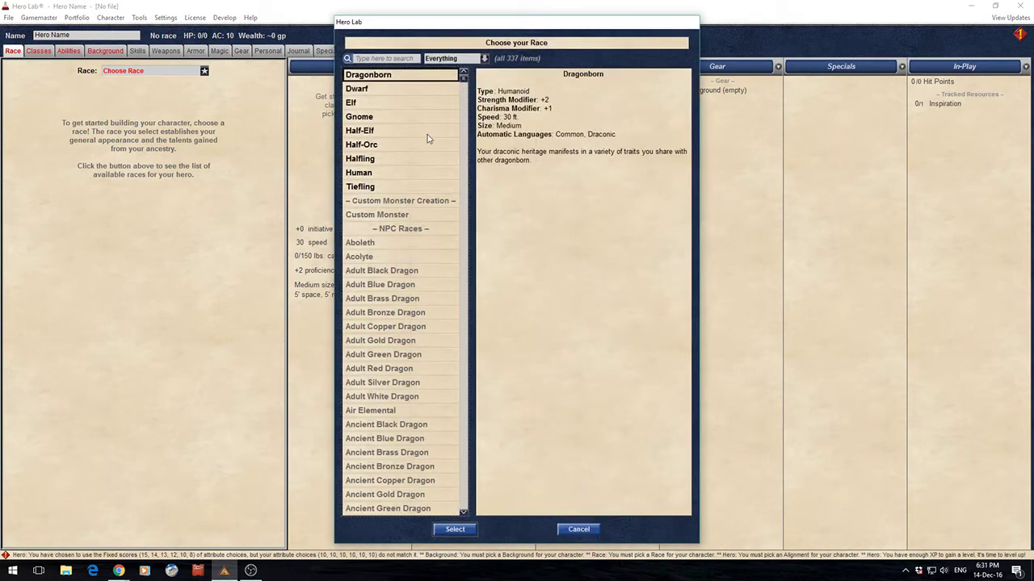
scroll(368, 212, "down", 4)
scroll(371, 217, "up", 4)
key("Escape")
Preview the Acolyte background without selecting it
left_click(106, 51)
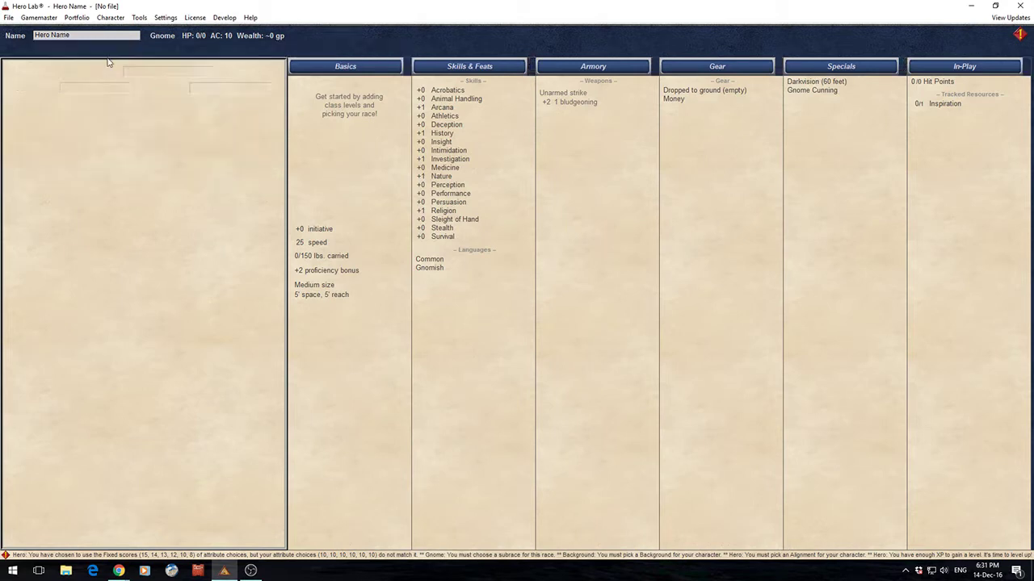
left_click(162, 72)
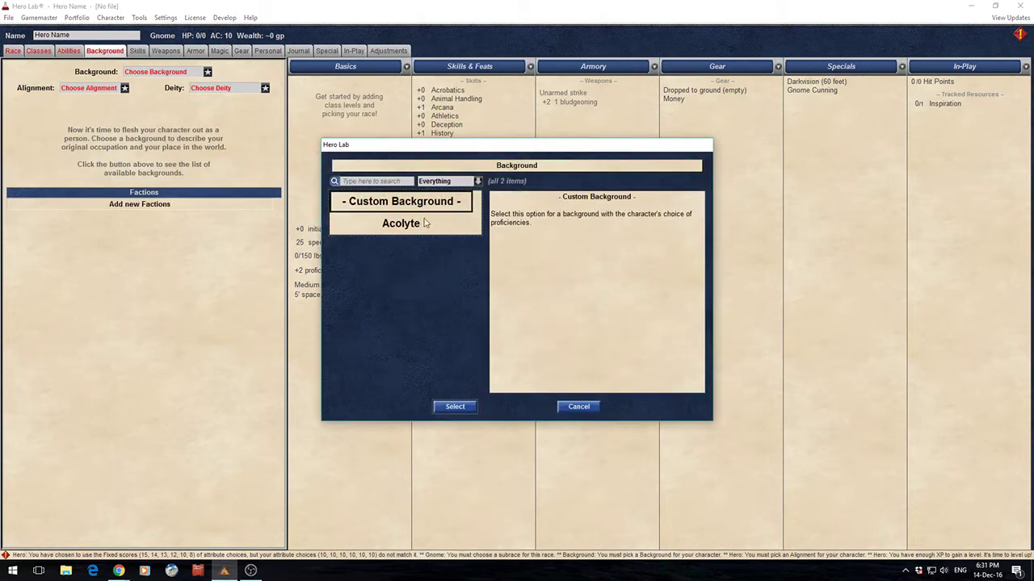
left_click(400, 222)
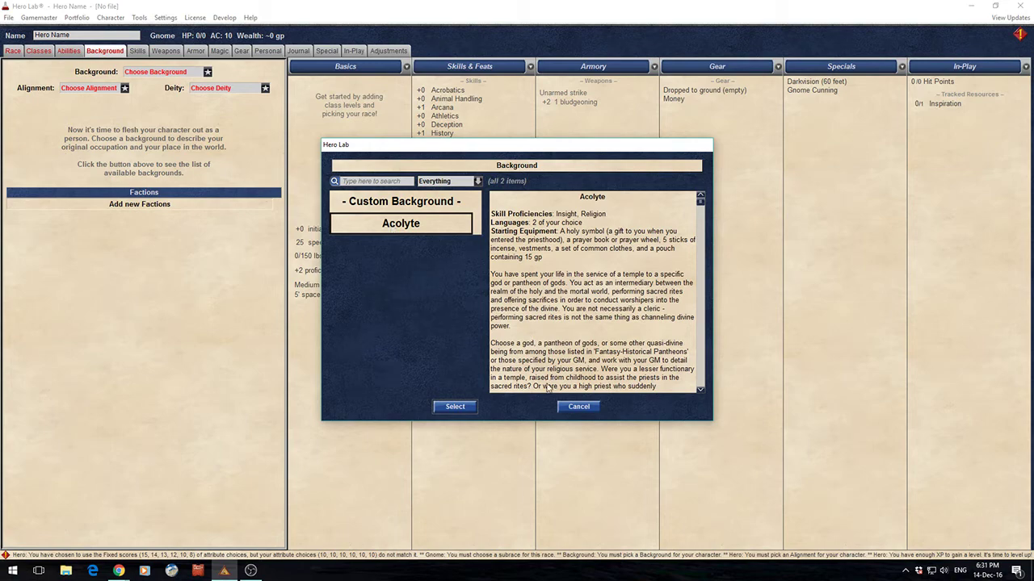
left_click(574, 409)
left_click(8, 17)
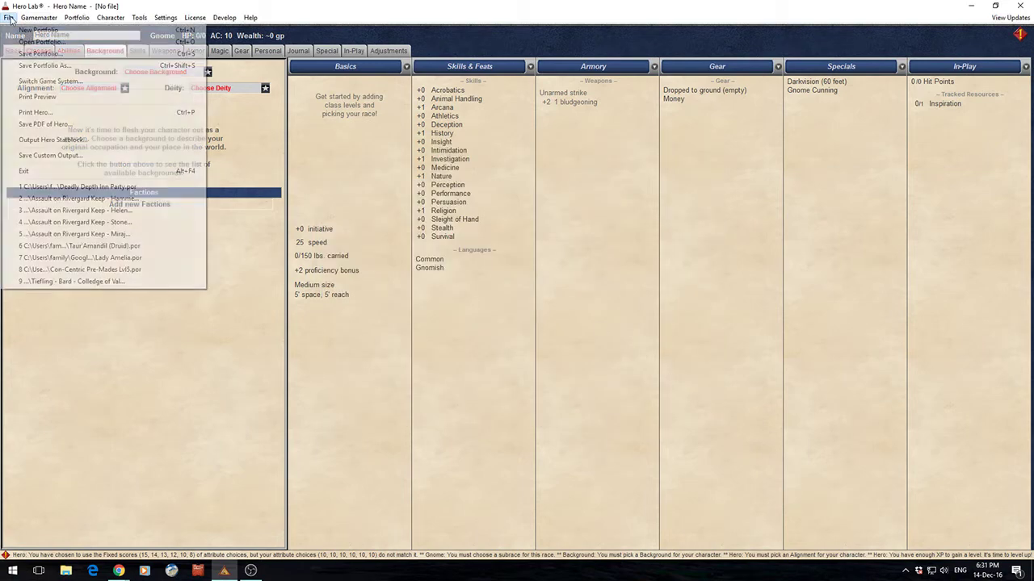
left_click(32, 30)
left_click(513, 292)
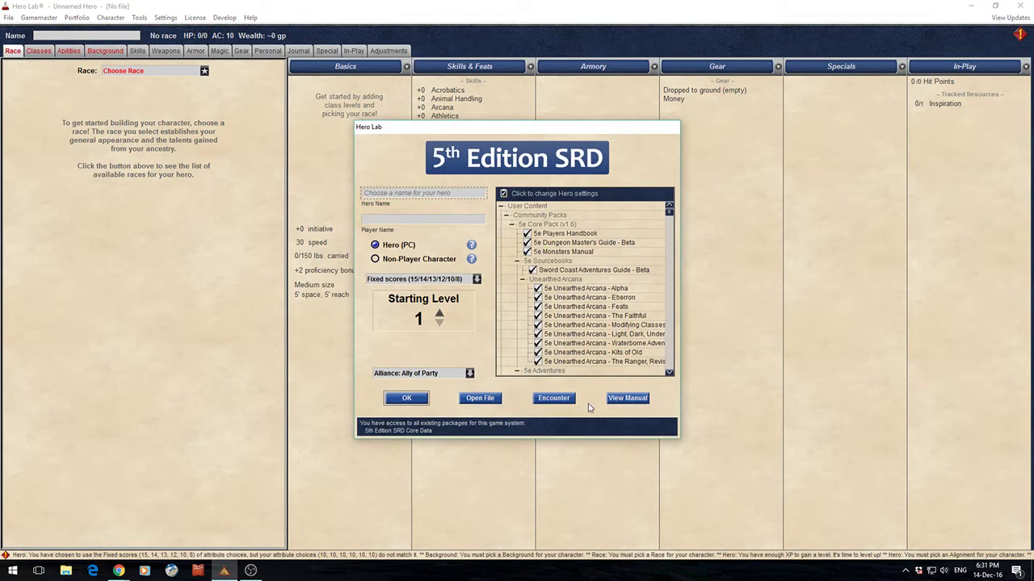
left_click(589, 342)
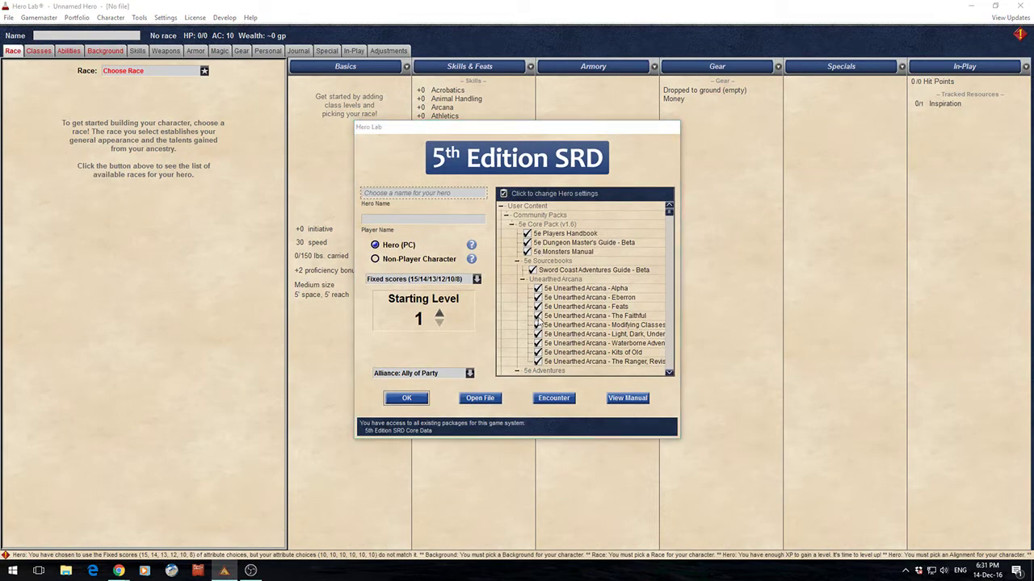
left_click(537, 316)
left_click(704, 313)
left_click(461, 303)
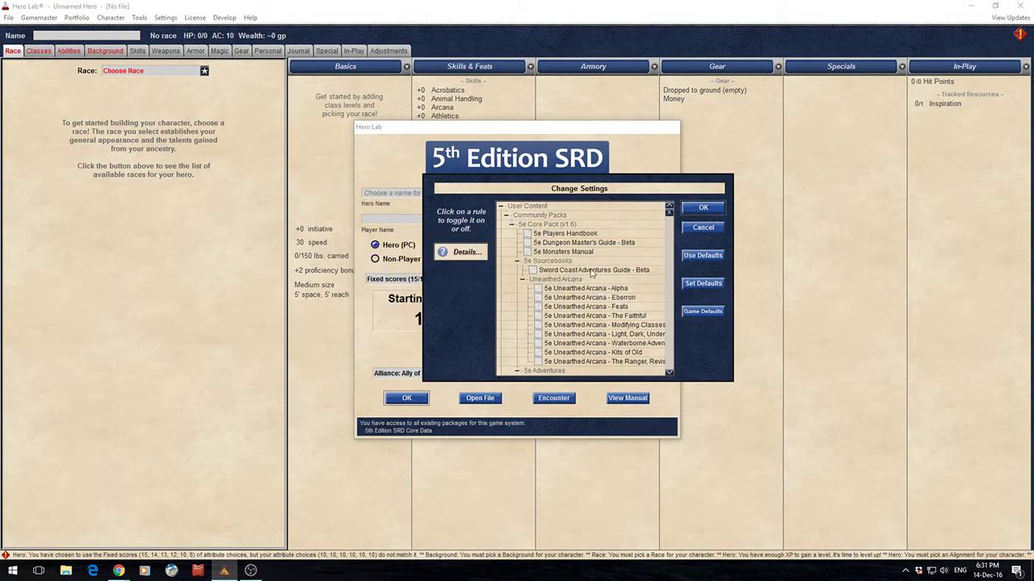
left_click(701, 207)
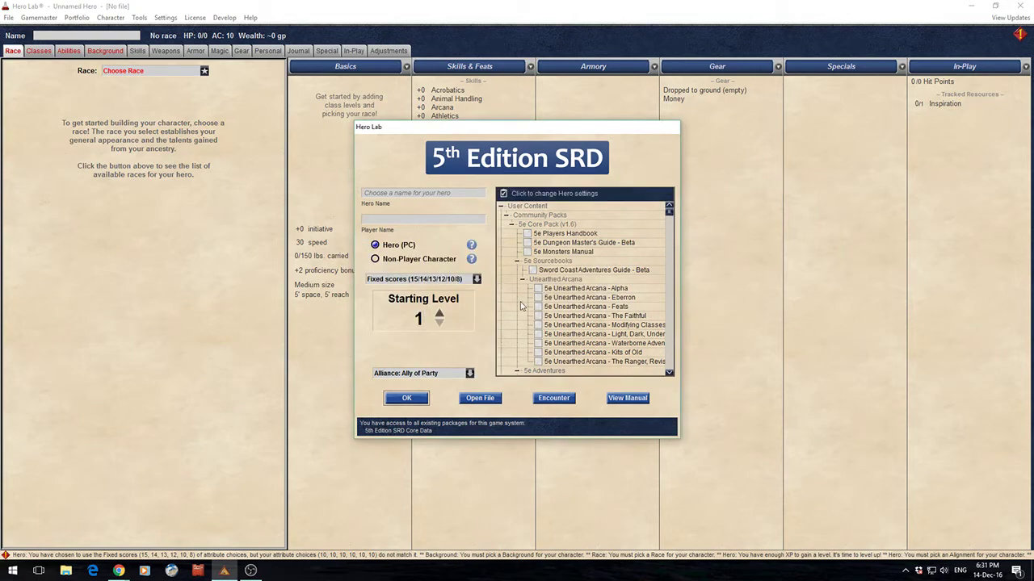
scroll(582, 258, "down", 10)
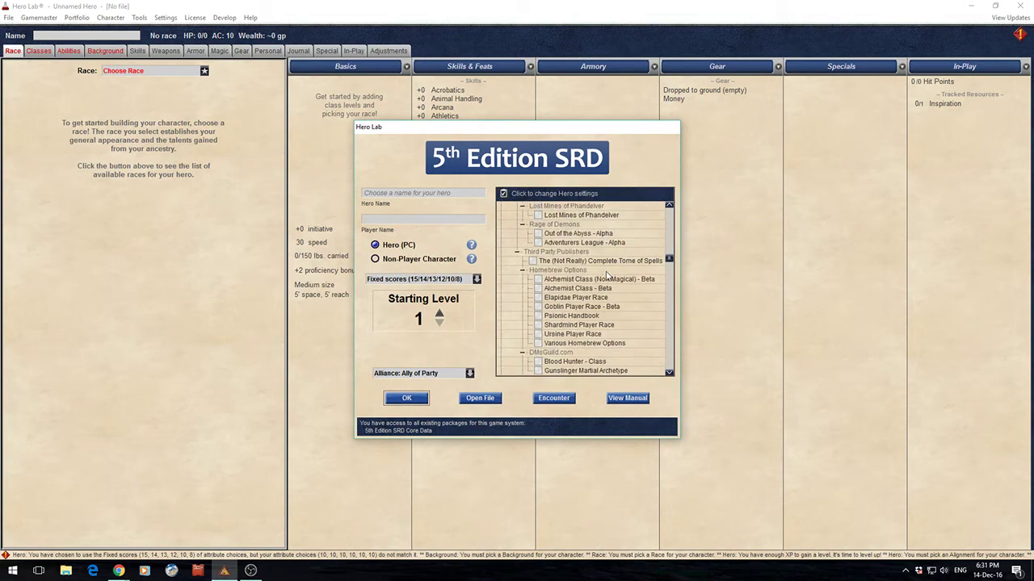
scroll(565, 242, "up", 10)
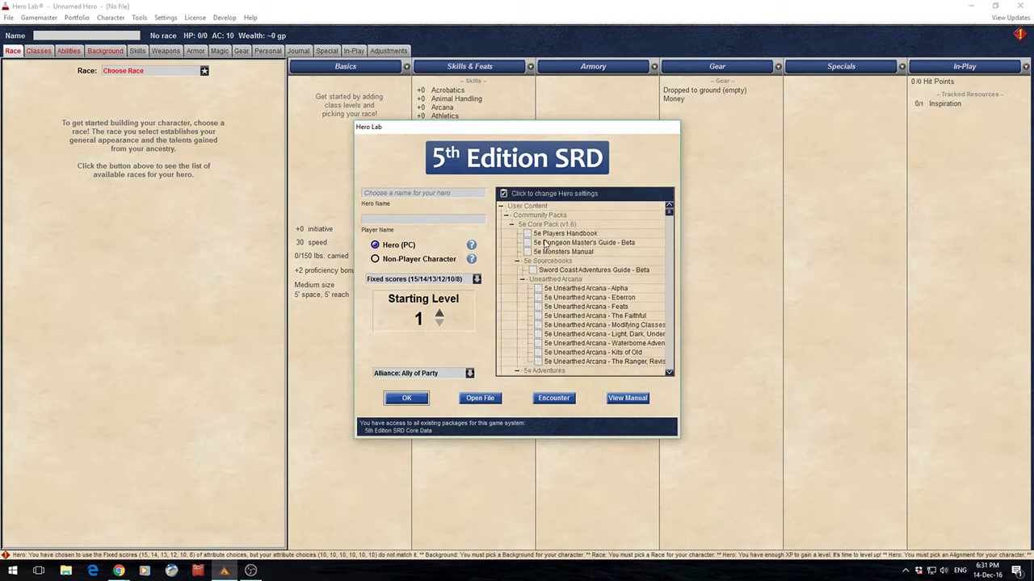
scroll(508, 219, "down", 5)
scroll(508, 219, "up", 5)
In hero settings, enable Sword Coast Adventures Guide - Beta and all Unearthed Arcana packs
left_click(539, 237)
left_click(554, 270)
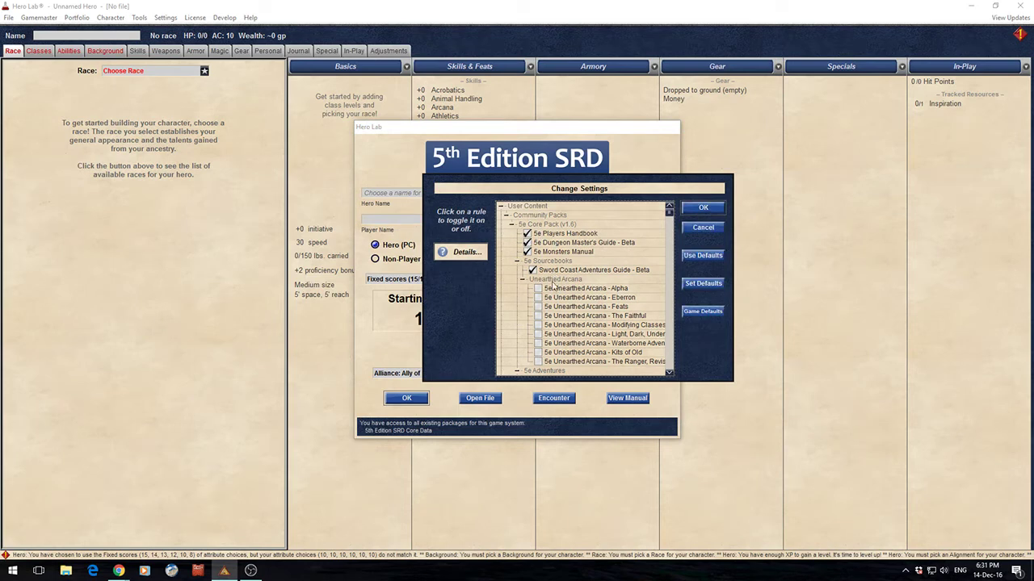
left_click(554, 289)
left_click(556, 297)
left_click(556, 307)
left_click(558, 316)
left_click(559, 325)
left_click(557, 333)
left_click(558, 343)
left_click(561, 352)
left_click(563, 361)
Enable the adventure packs: Tyranny of Dragons, Elemental Evil, Lost Mines of Phandelver, Rage of Demons
scroll(574, 340, "down", 5)
scroll(575, 324, "down", 2)
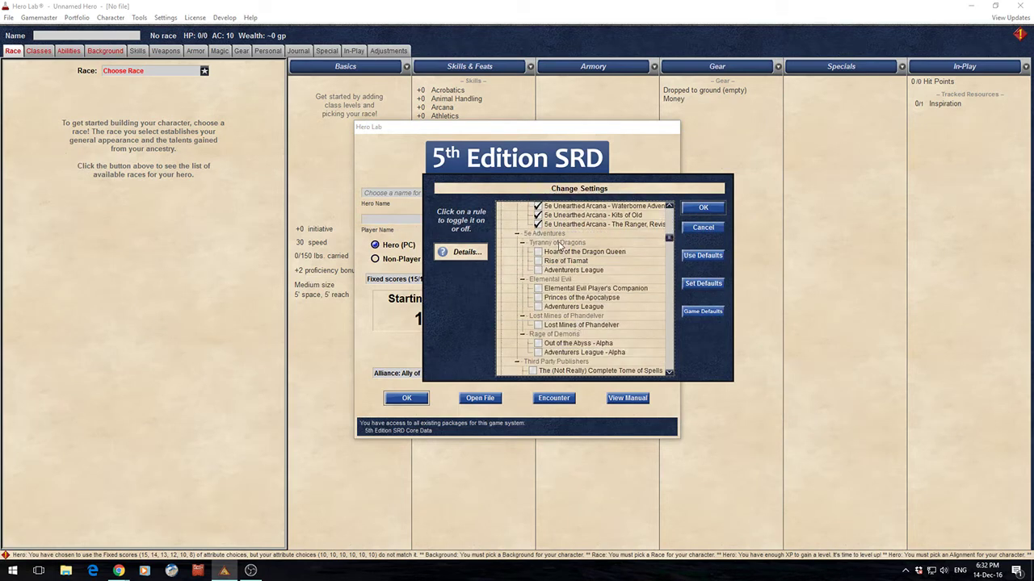
left_click(559, 251)
left_click(560, 260)
left_click(560, 270)
left_click(556, 297)
left_click(557, 290)
left_click(556, 307)
left_click(557, 325)
left_click(556, 352)
Enable the homebrew packs plus the Blood Hunter and Gunslinger DMsGuild packs
scroll(565, 275, "down", 3)
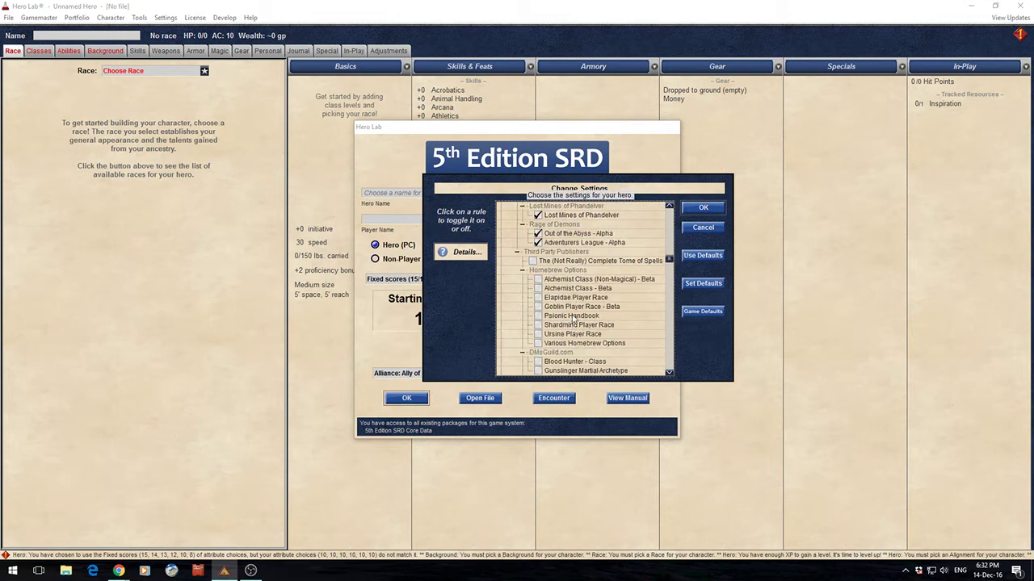
left_click(554, 261)
left_click(561, 279)
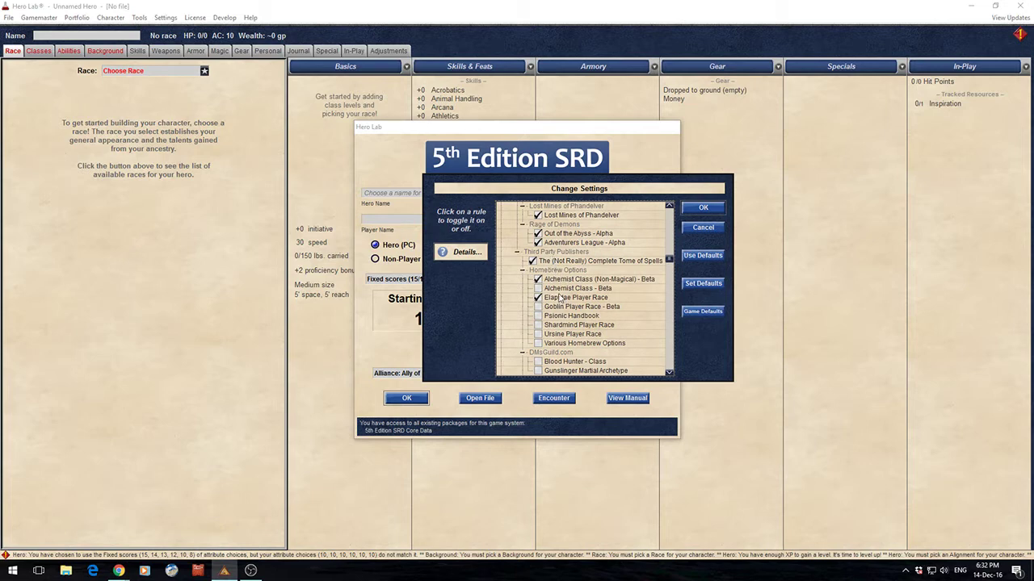
left_click(559, 289)
left_click(560, 306)
left_click(562, 316)
left_click(564, 334)
left_click(564, 343)
scroll(564, 343, "down", 2)
left_click(554, 306)
left_click(554, 316)
Enable the EN5ider issue packs, FGG - Book of Lost Spells, KP - Midgard Heroes and RGG - Shadow Warrior
scroll(565, 323, "down", 4)
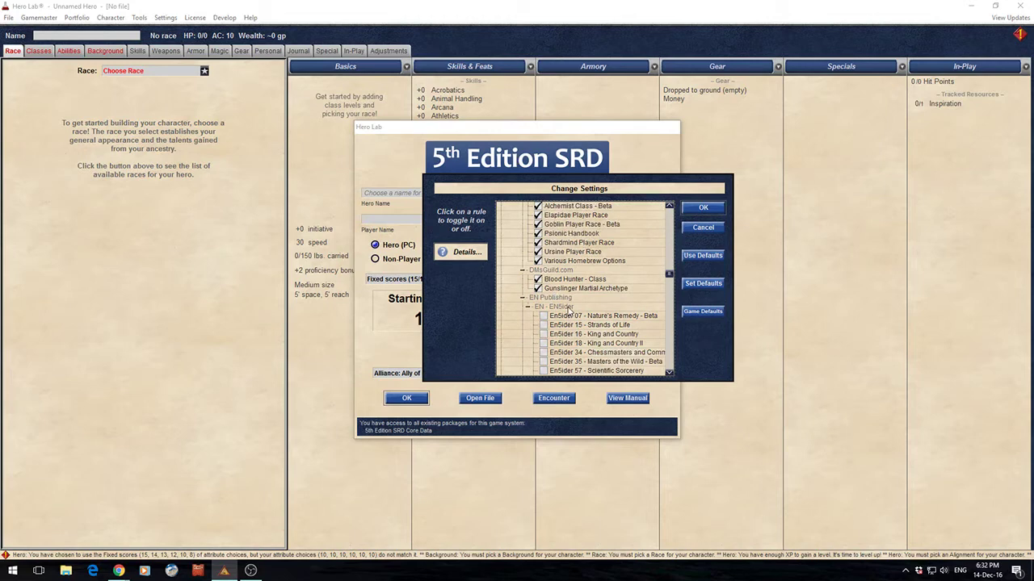
left_click(559, 234)
left_click(562, 244)
left_click(559, 253)
left_click(565, 262)
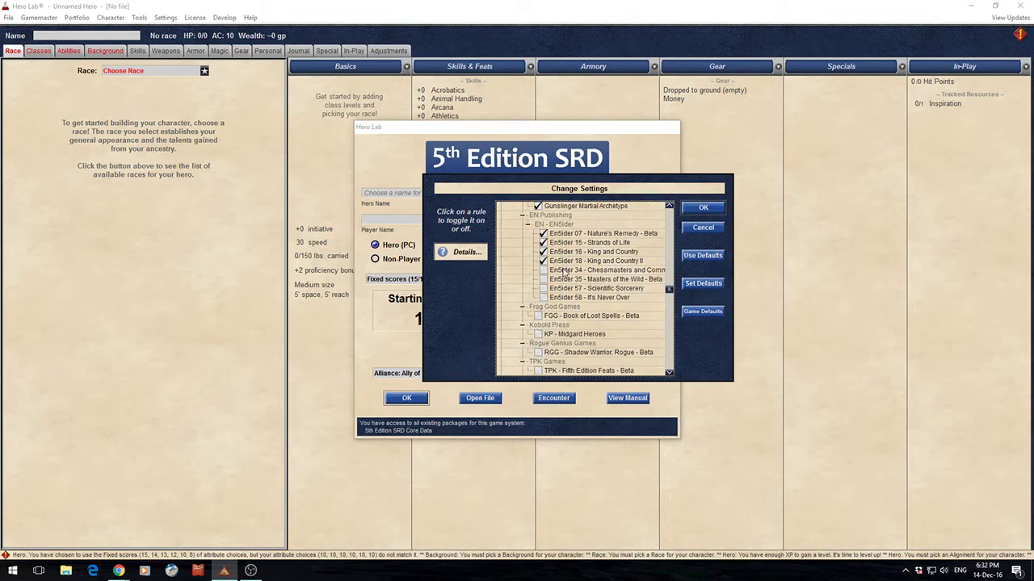
left_click(566, 271)
left_click(566, 279)
left_click(567, 288)
left_click(567, 298)
left_click(565, 317)
left_click(561, 333)
left_click(561, 353)
Enable the TPK - Fifth Edition Feats - Beta and Archfey Patrons I packs
scroll(559, 327, "down", 2)
left_click(549, 316)
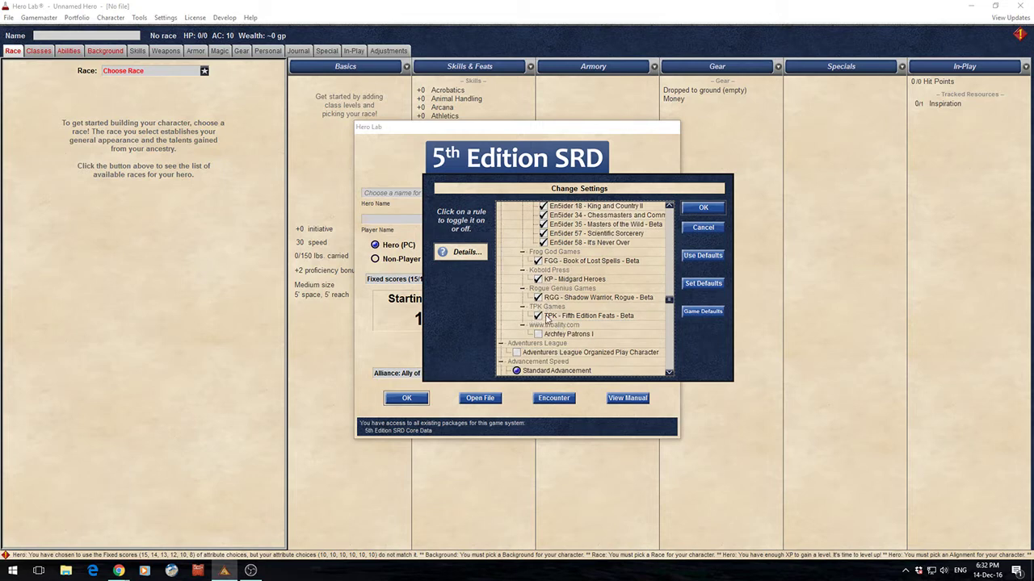
left_click(564, 334)
scroll(642, 294, "up", 10)
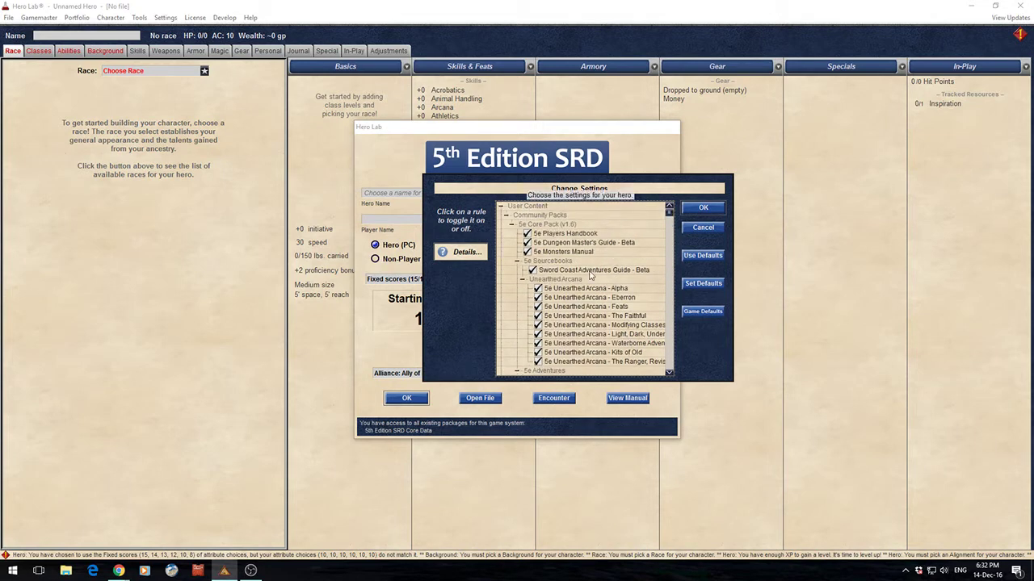
Save the checked packs as the default selection and accept the settings
left_click(702, 284)
left_click(457, 307)
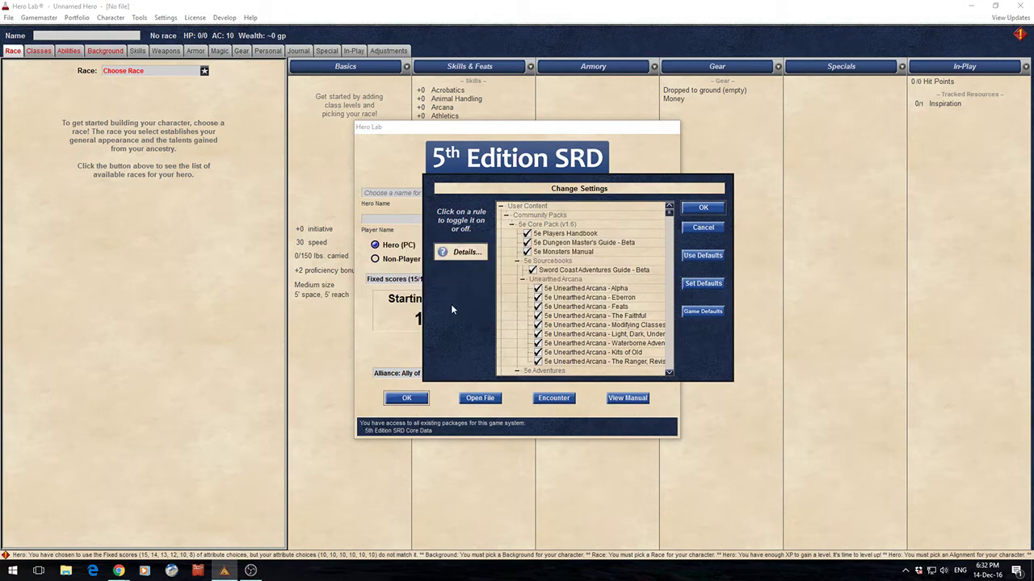
scroll(594, 271, "down", 5)
scroll(594, 271, "up", 5)
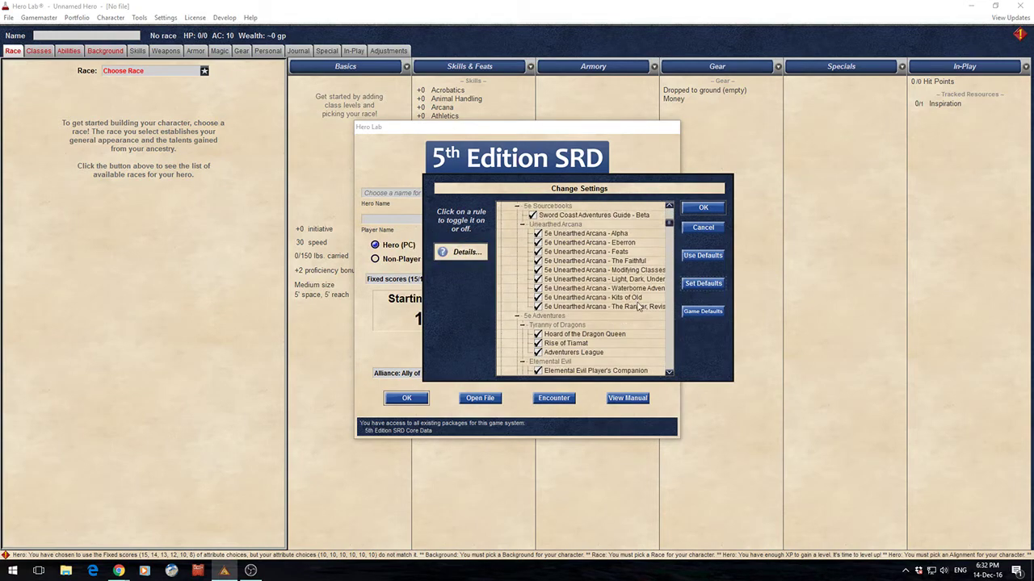
left_click(703, 208)
Name the new hero 'Hero Name' and create it
left_click(393, 191)
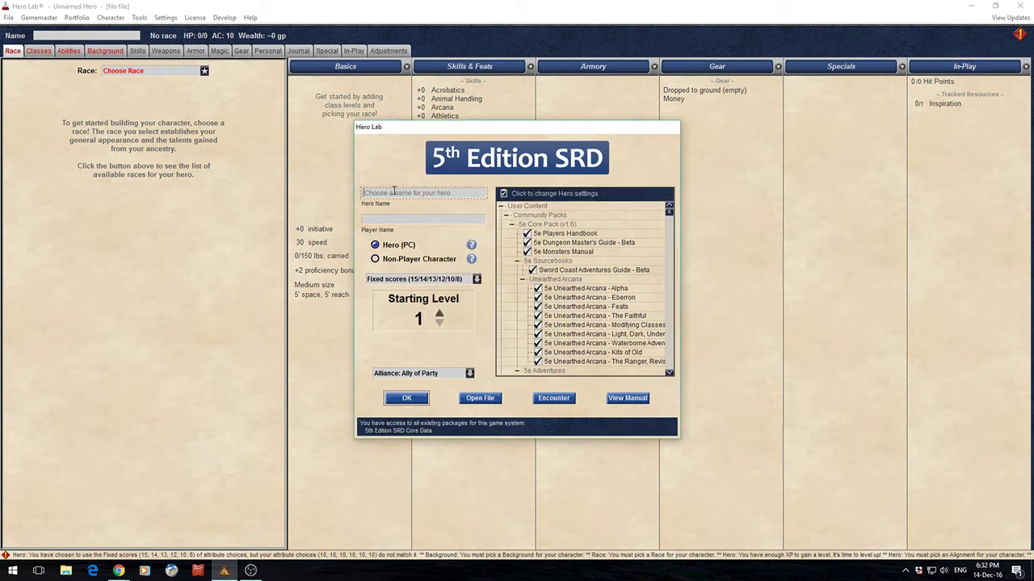
type("Hero Name")
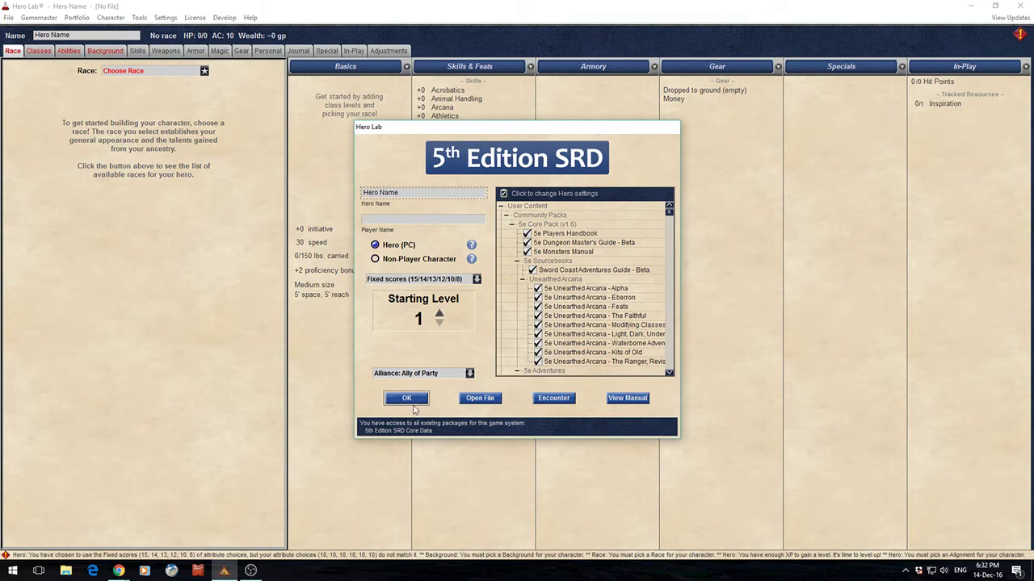
left_click(406, 398)
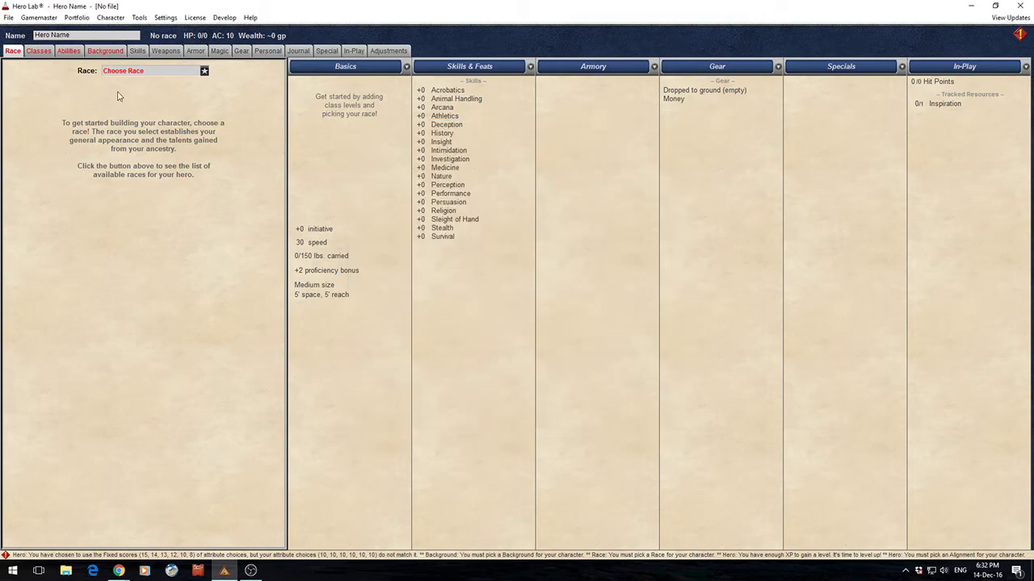
Browse the available races and close the list without choosing one
left_click(126, 74)
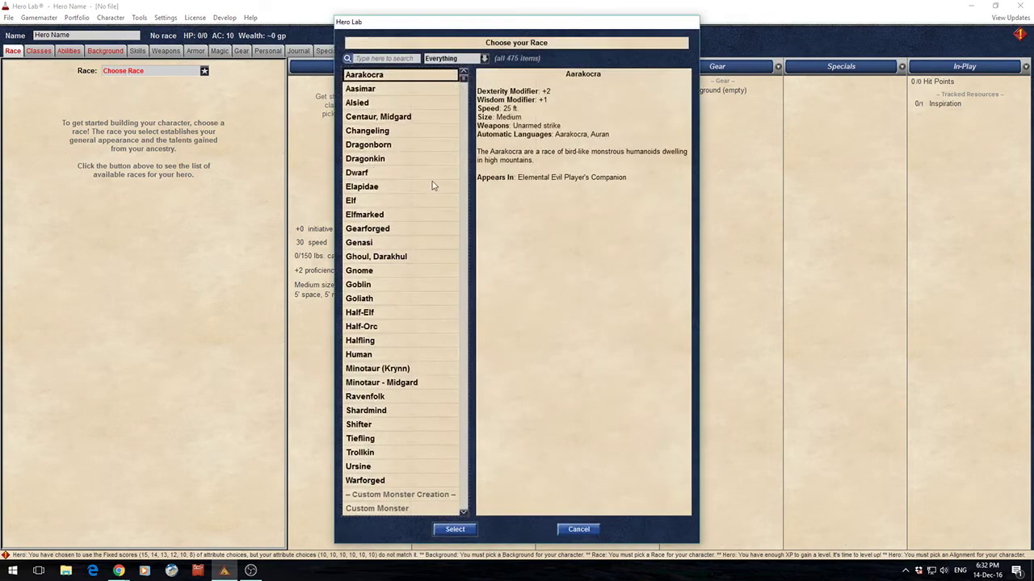
scroll(415, 242, "down", 7)
scroll(415, 249, "up", 7)
scroll(412, 247, "down", 7)
scroll(412, 248, "up", 7)
left_click(578, 529)
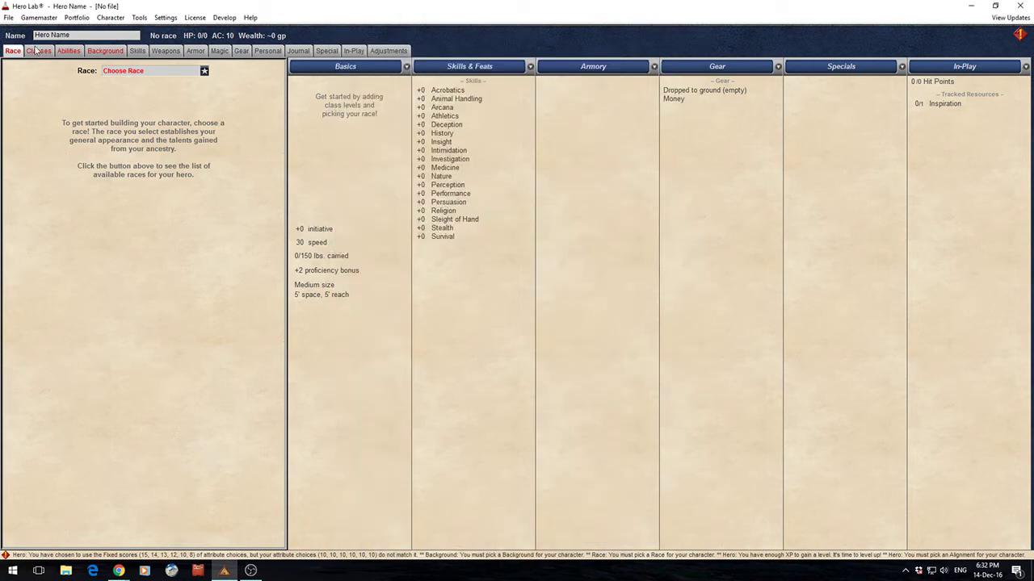
Preview the Ranger (Sept 2016) and Blood Hunter classes without adding a class
left_click(38, 50)
left_click(139, 103)
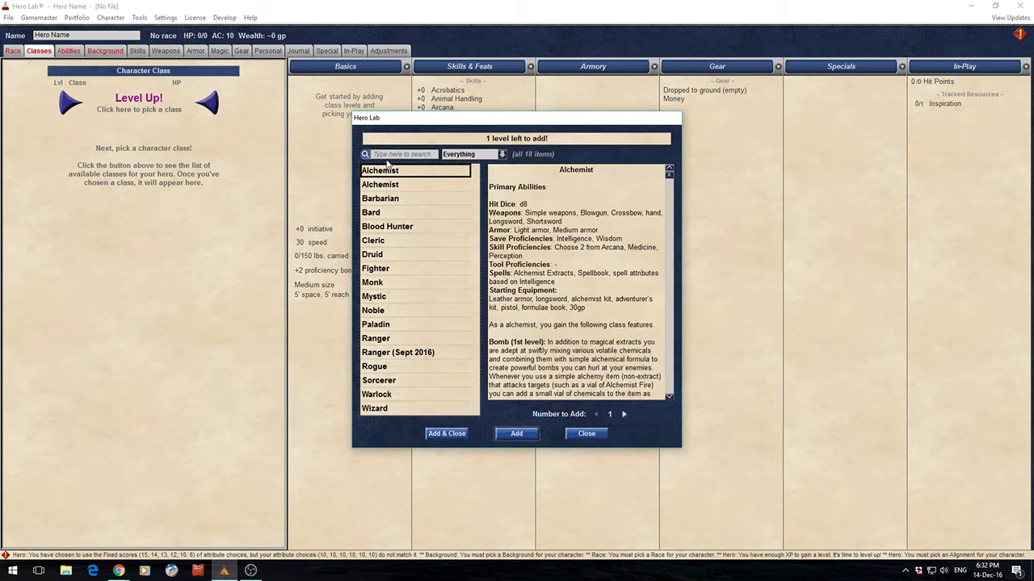
left_click(397, 353)
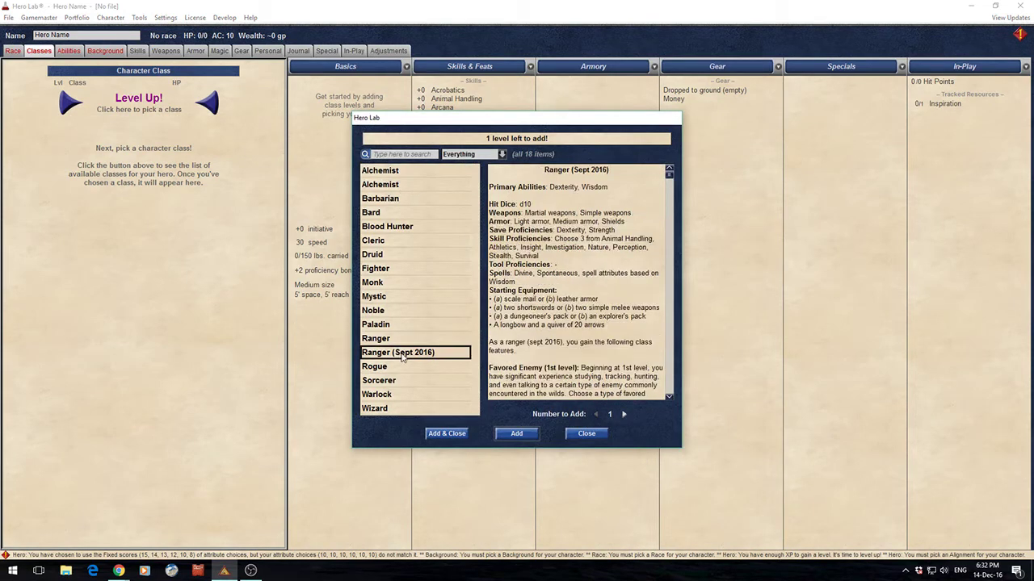
left_click(391, 227)
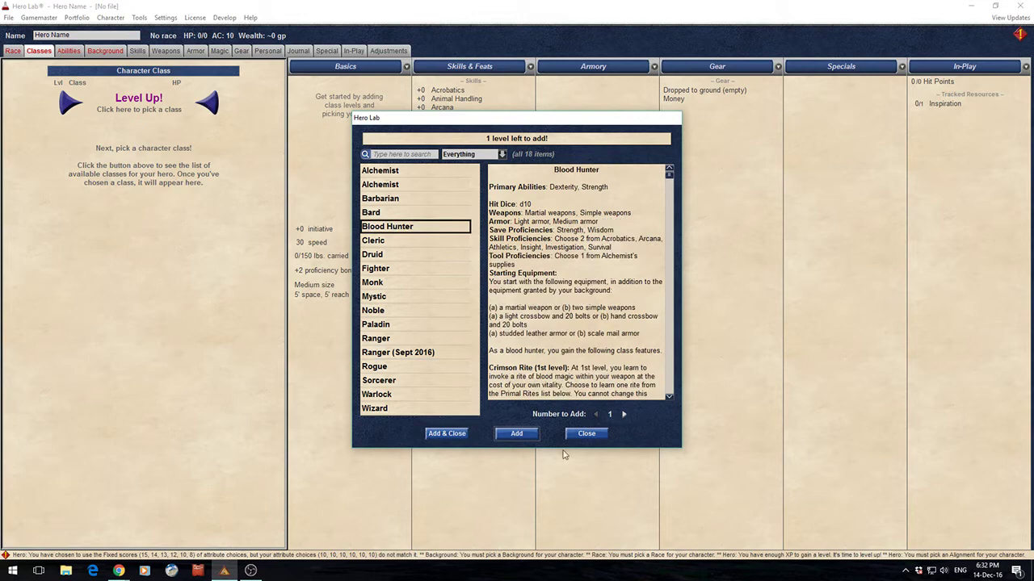
left_click(586, 435)
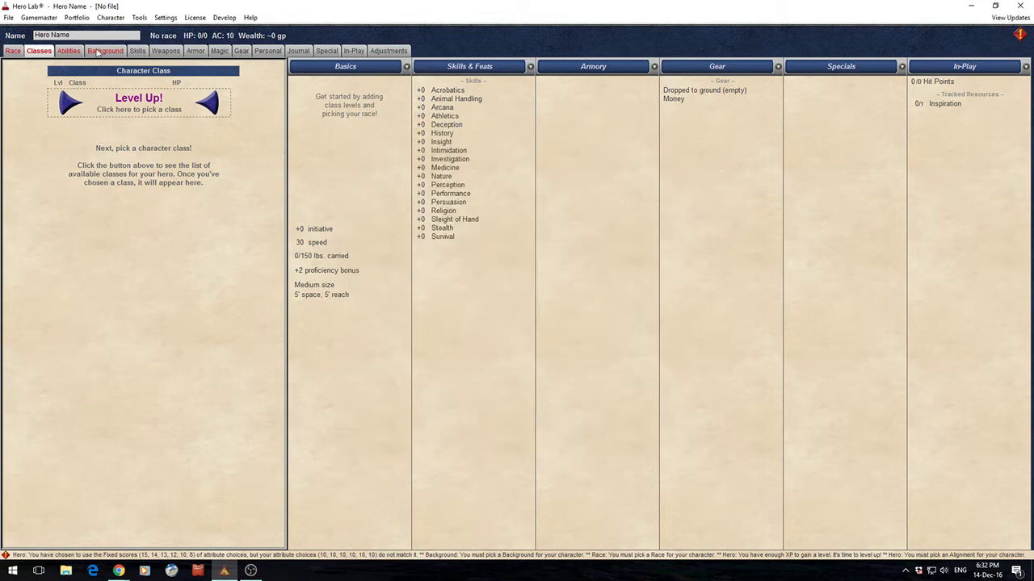
On the Background page, browse the backgrounds list and close it unselected
left_click(100, 50)
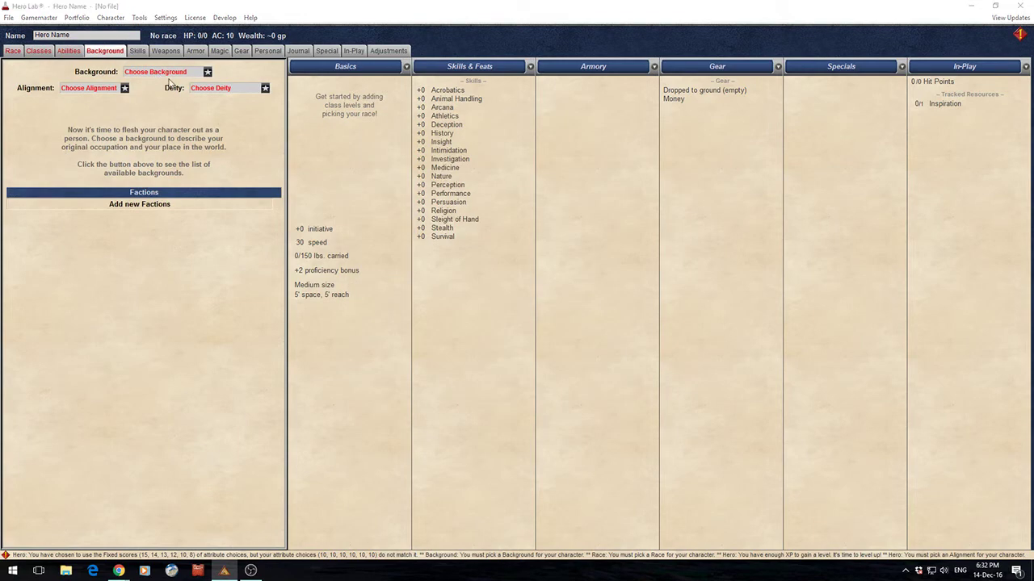
left_click(155, 71)
scroll(402, 204, "down", 7)
scroll(402, 204, "down", 7)
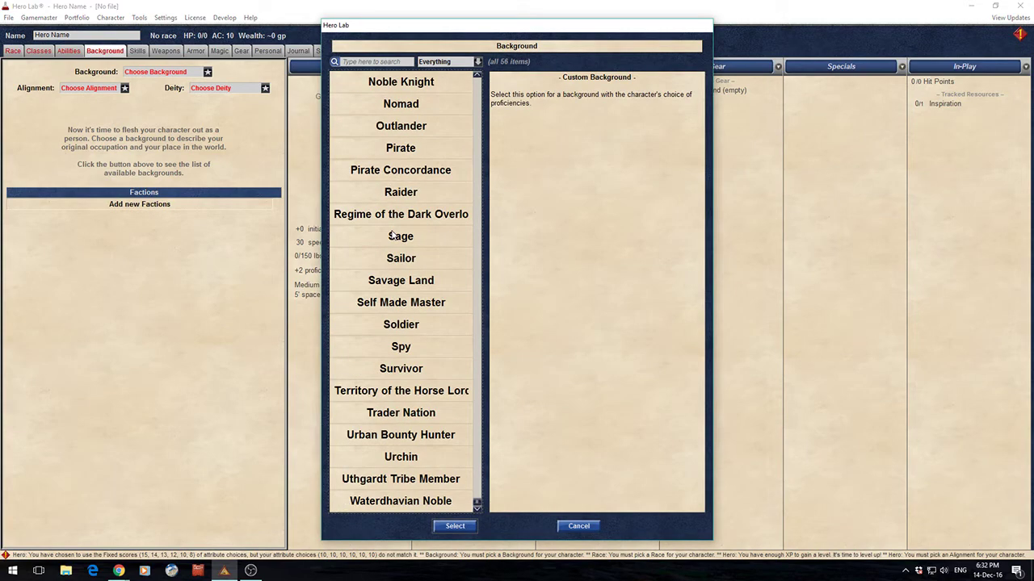
scroll(376, 252, "up", 8)
scroll(376, 252, "up", 6)
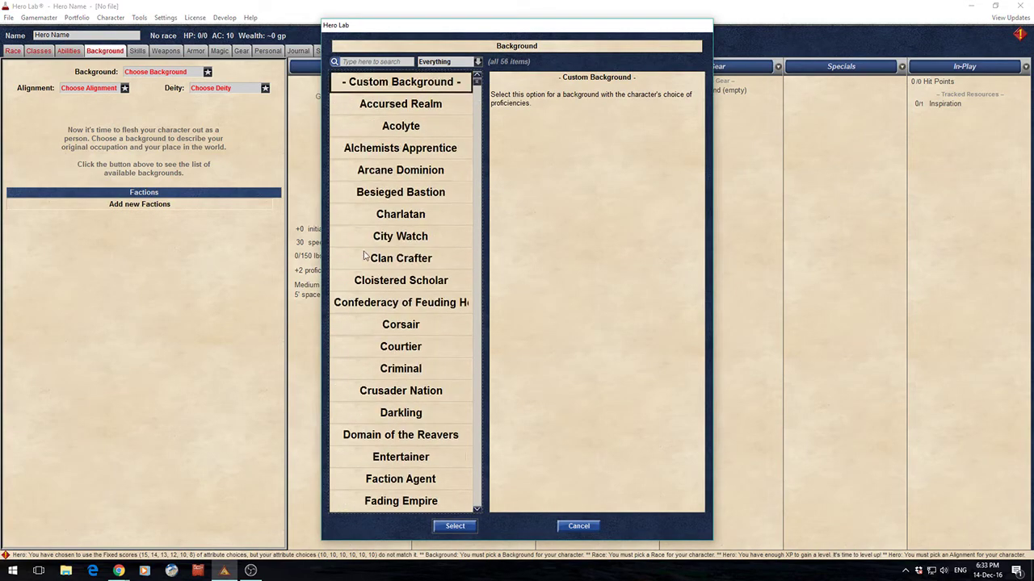
left_click(578, 526)
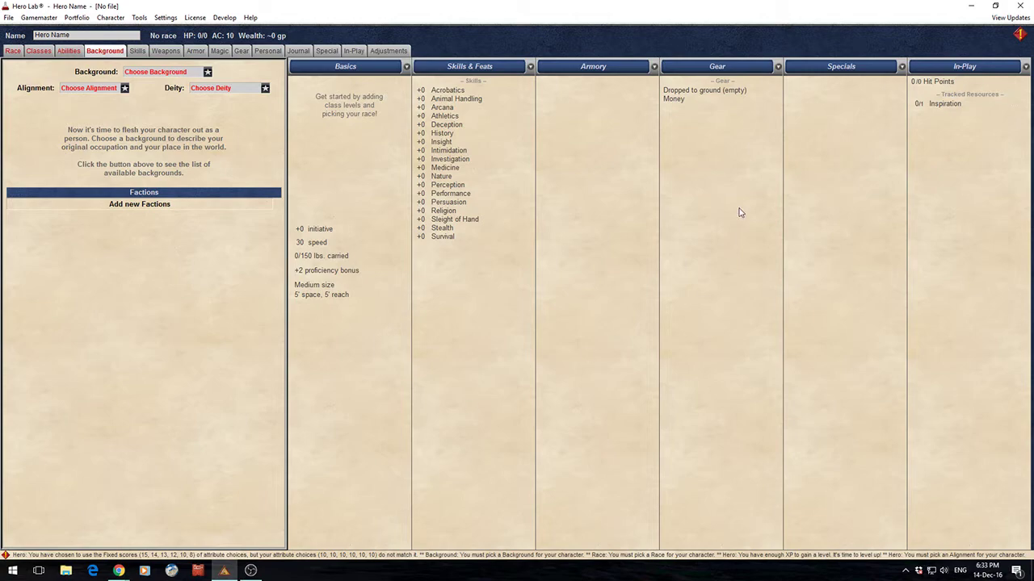
Reopen the hero configuration from the Character menu, review the sources, and accept it
left_click(111, 18)
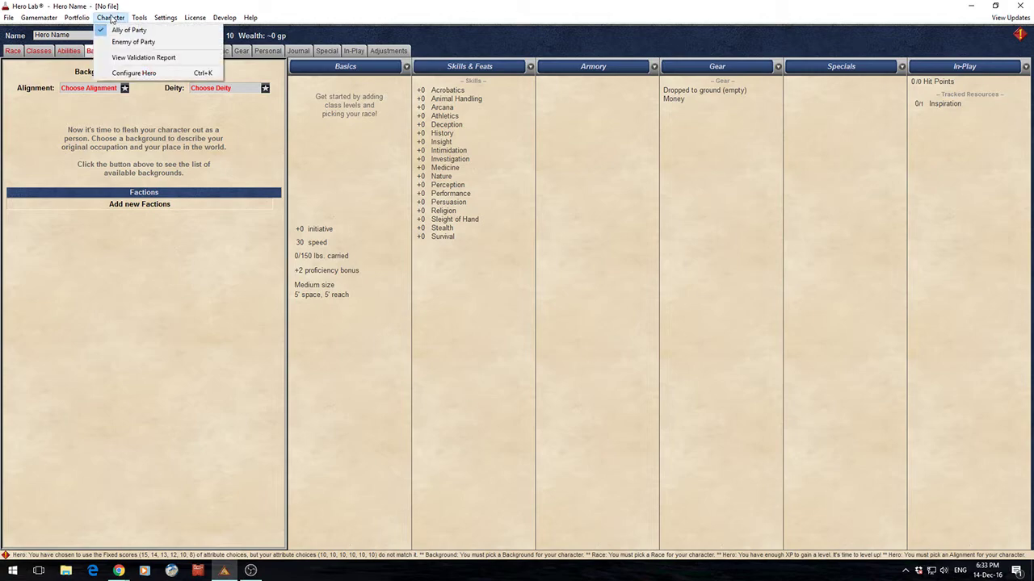
left_click(135, 75)
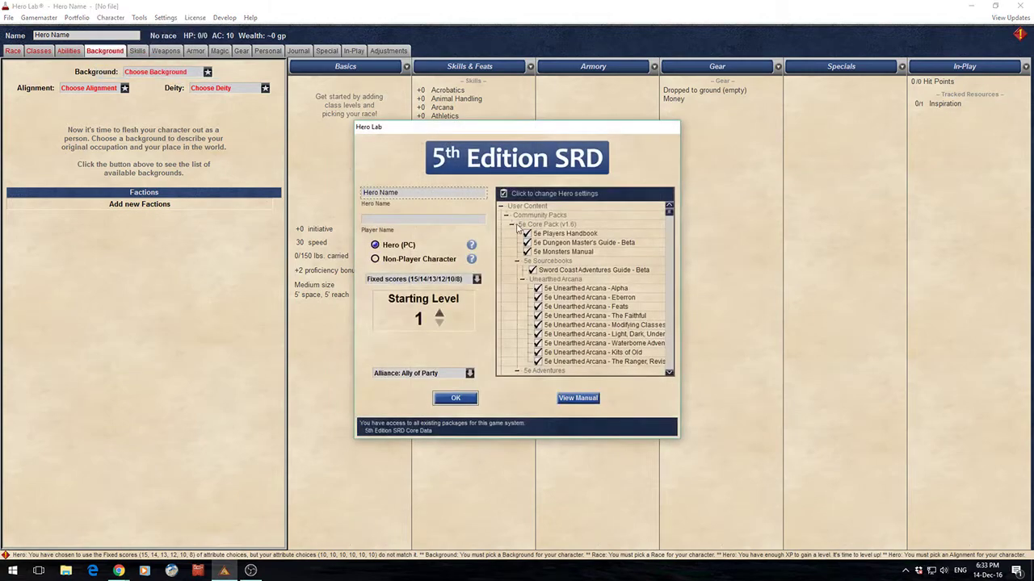
scroll(571, 282, "down", 5)
scroll(571, 282, "up", 8)
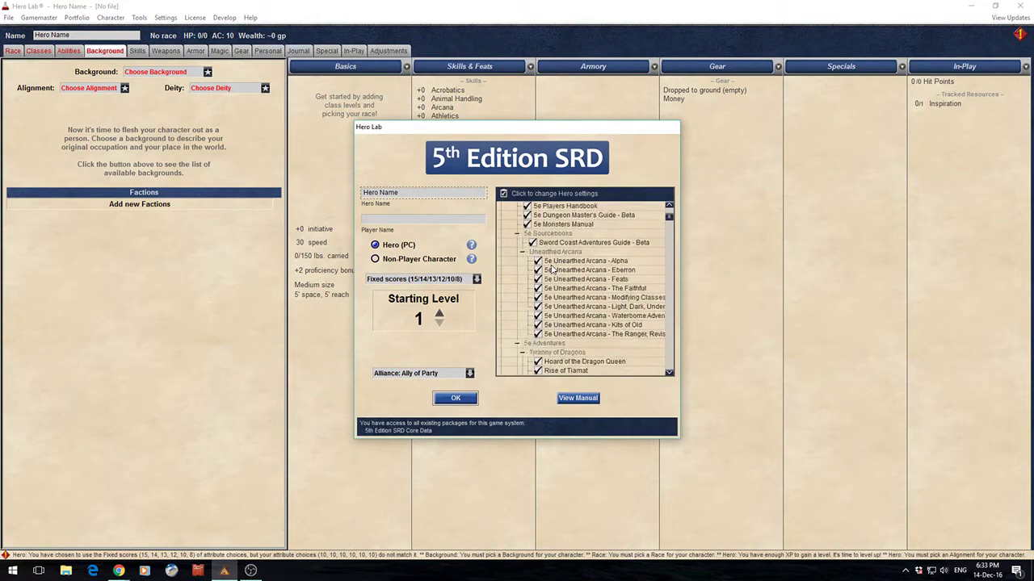
scroll(557, 277, "up", 5)
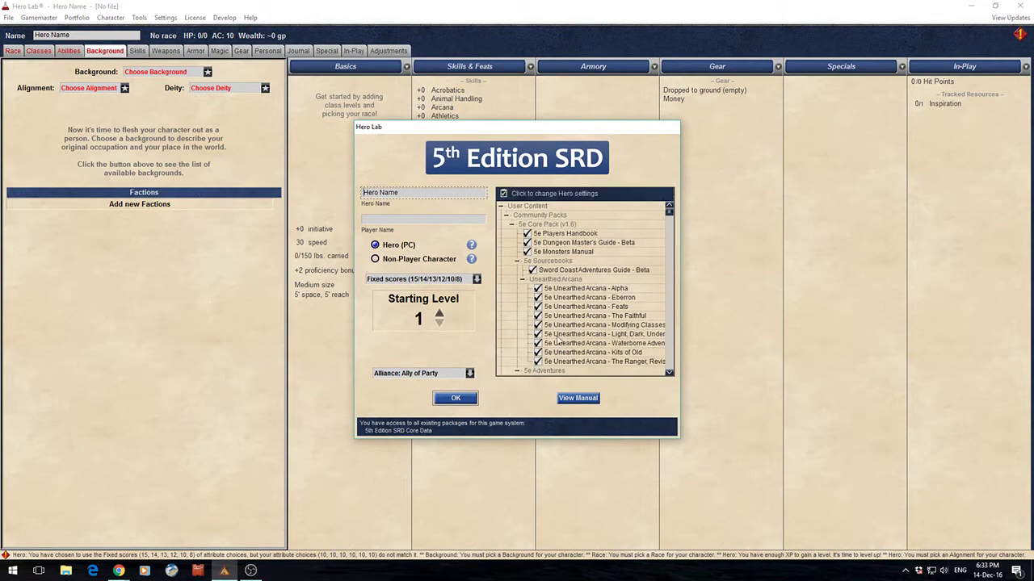
left_click(456, 398)
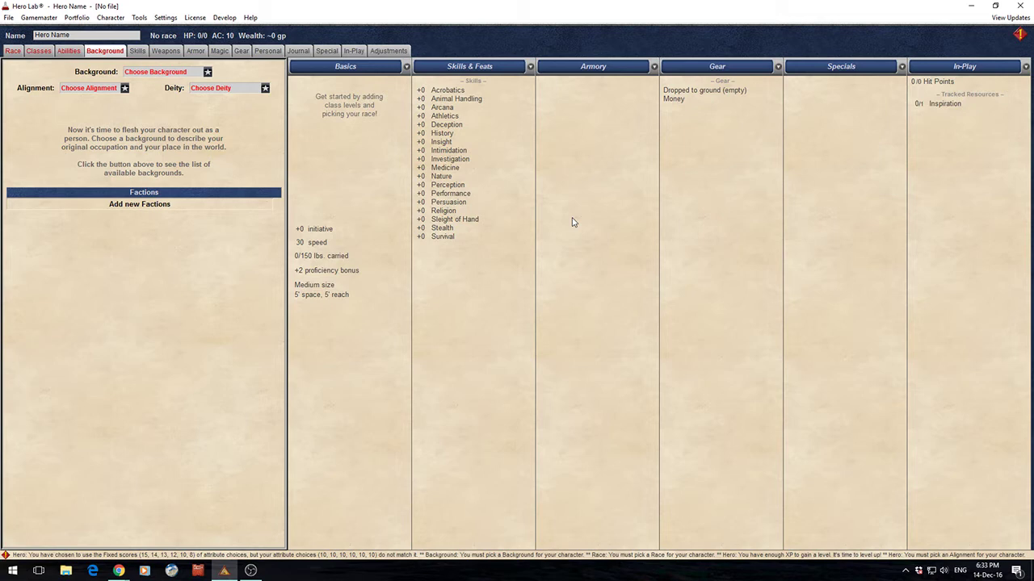
Turn off the FGG - Book of Lost Spells source and close the hero configuration
left_click(111, 17)
left_click(137, 73)
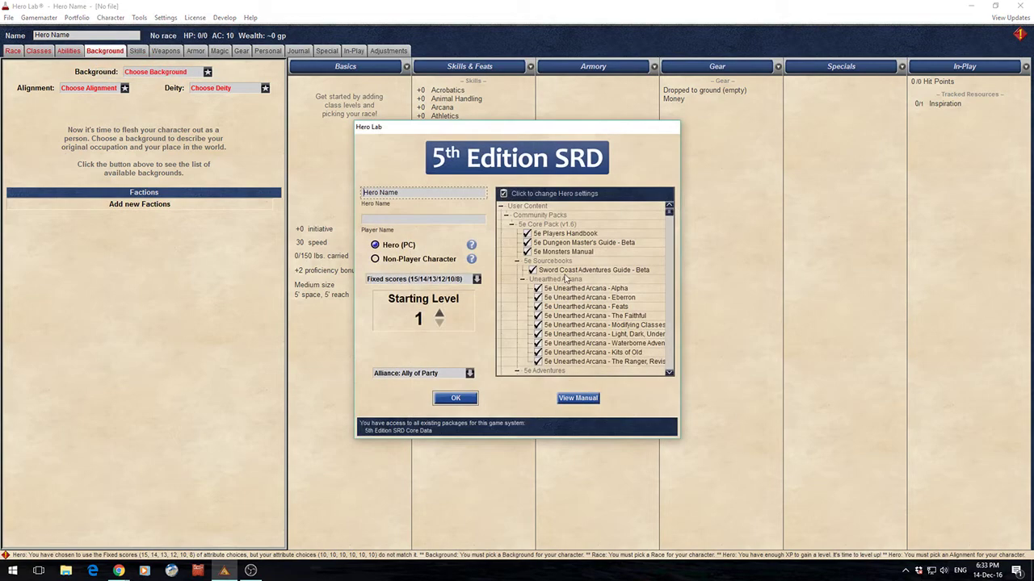
scroll(629, 278, "down", 8)
scroll(629, 278, "down", 3)
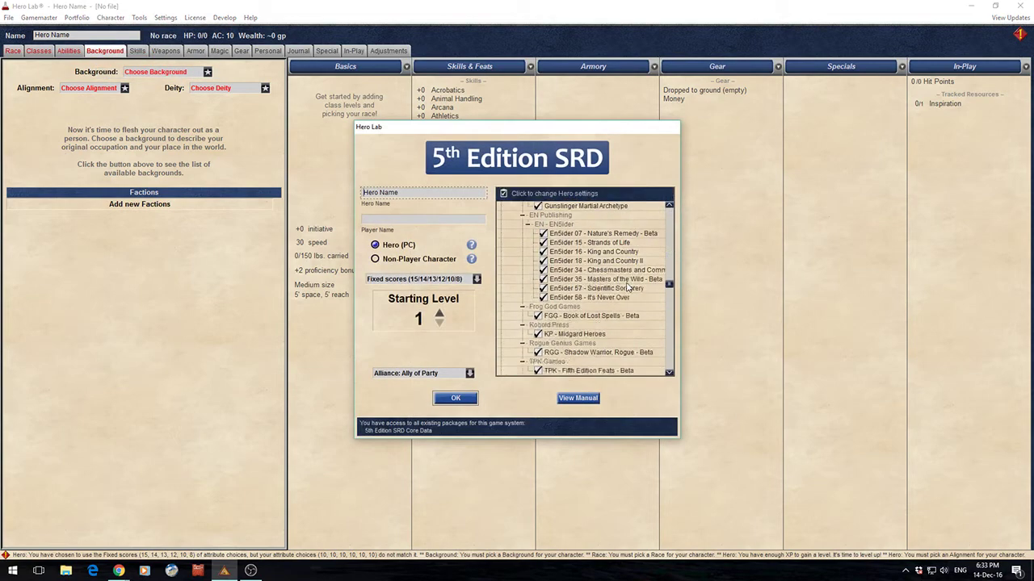
left_click(566, 288)
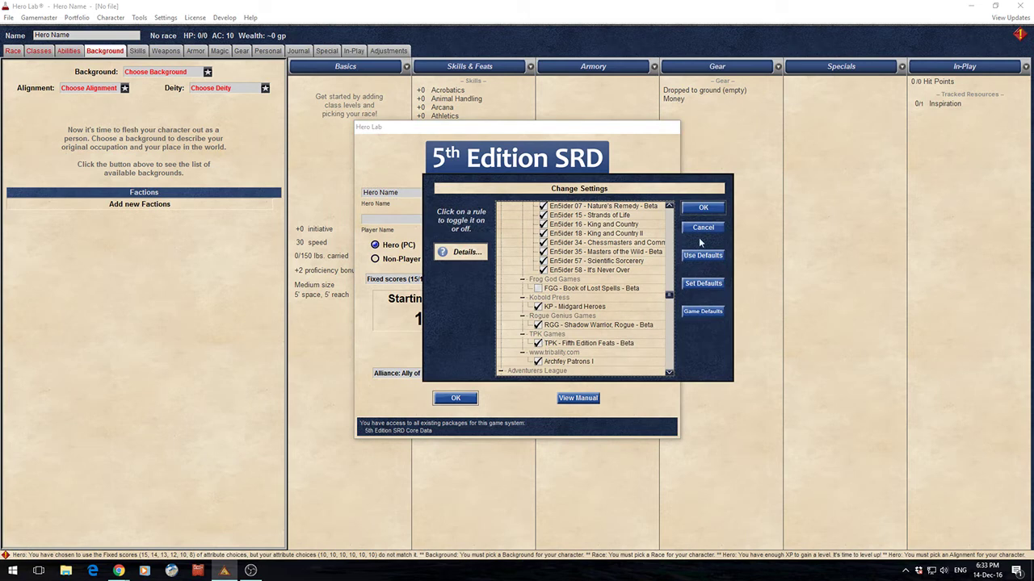
left_click(701, 215)
left_click(455, 399)
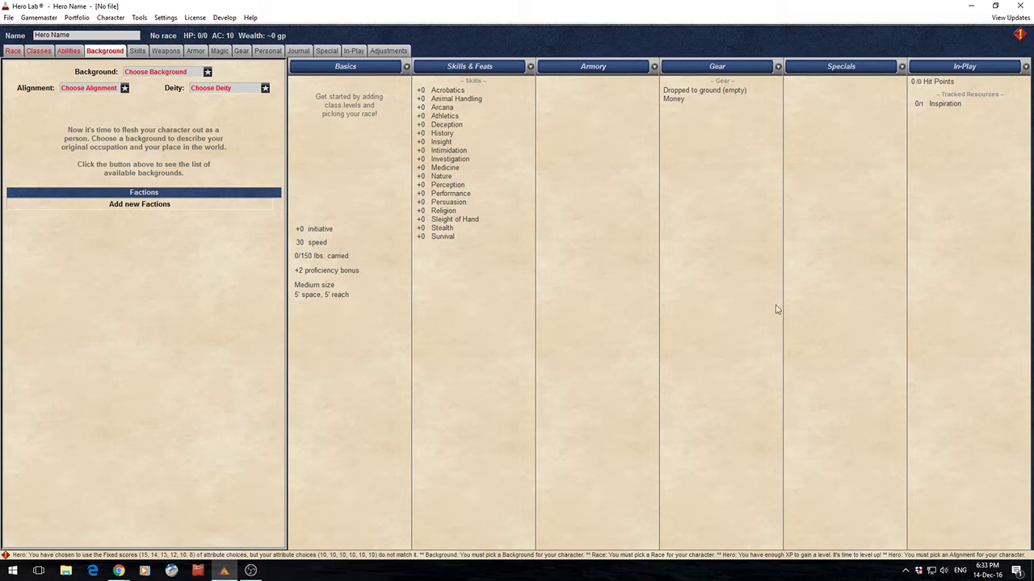
mouse_move(420, 241)
mouse_move(119, 571)
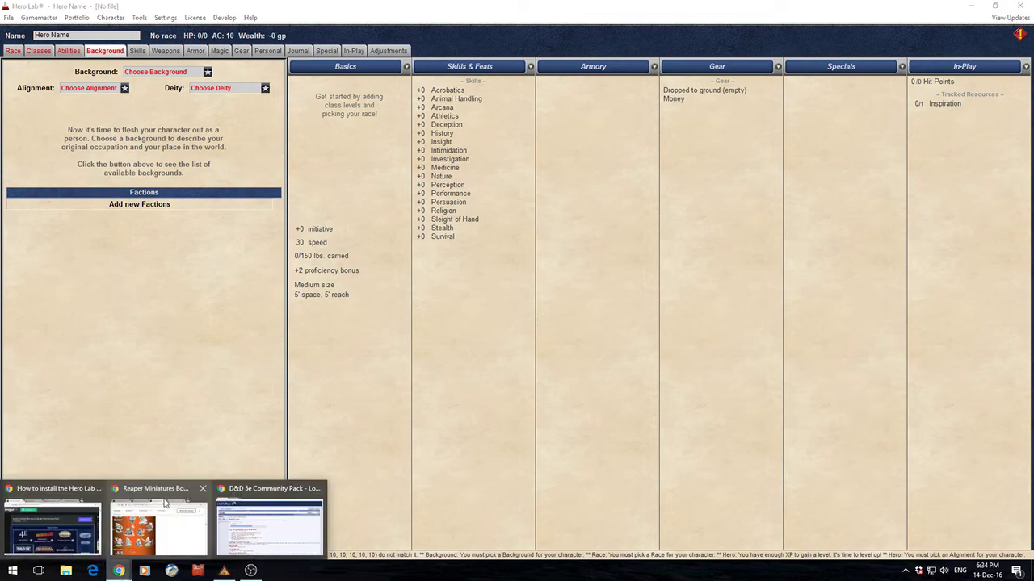
Bring up the D&D 5e Community Pack forum thread and read its pack and issue sections
left_click(305, 537)
scroll(638, 307, "down", 1)
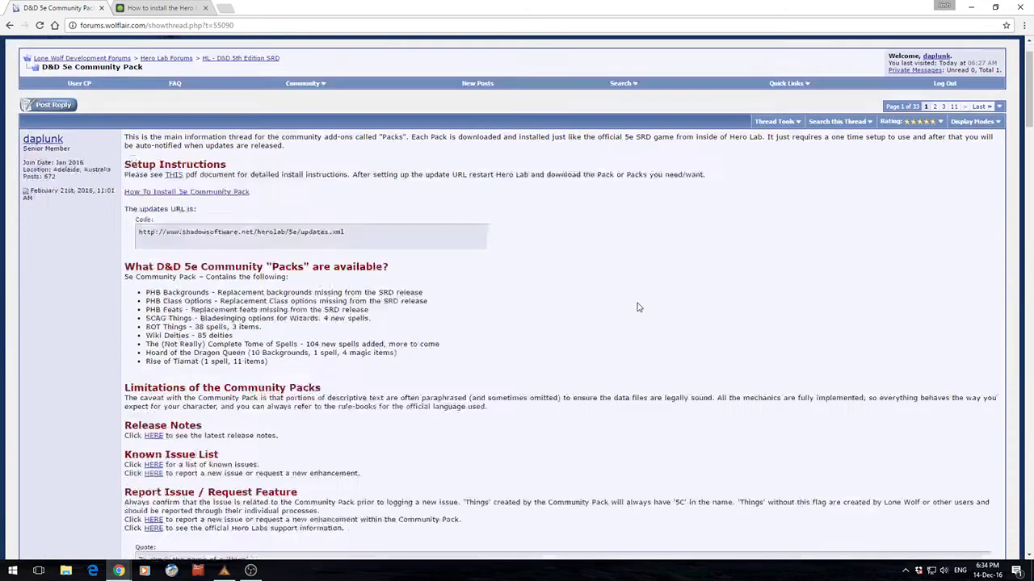
scroll(638, 307, "down", 3)
scroll(614, 299, "up", 1)
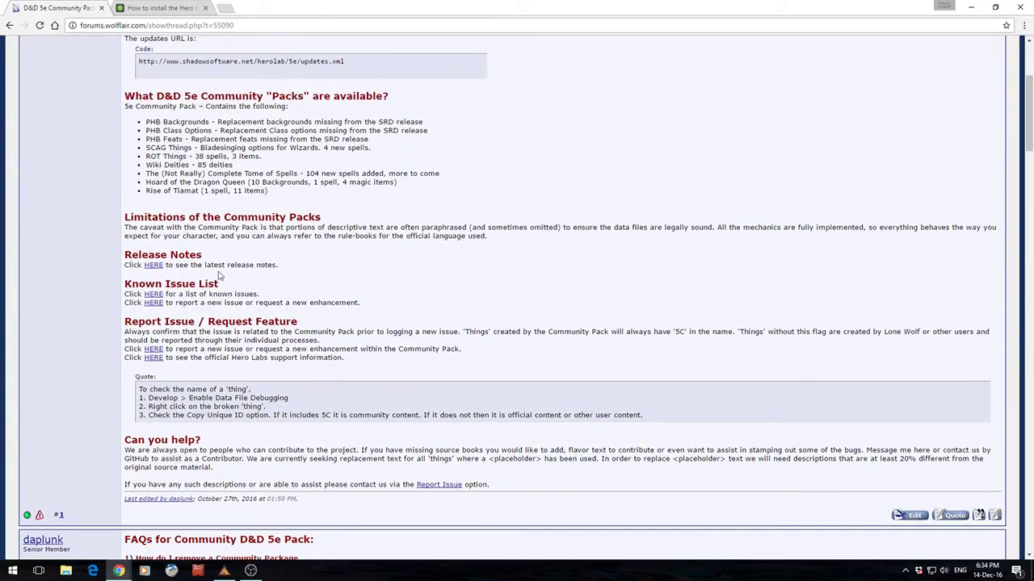
left_click_drag(399, 321, 16, 234)
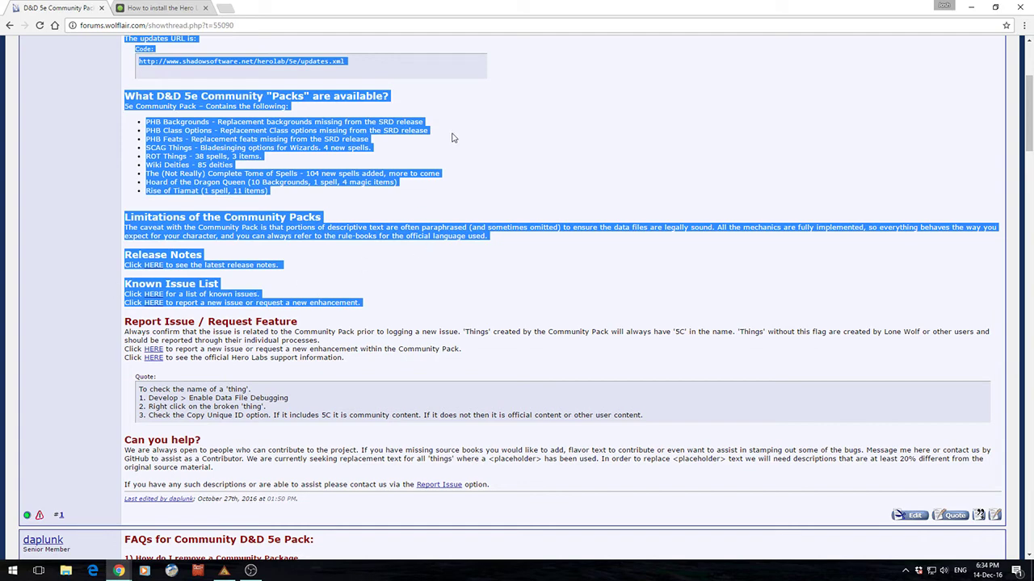
left_click(361, 146)
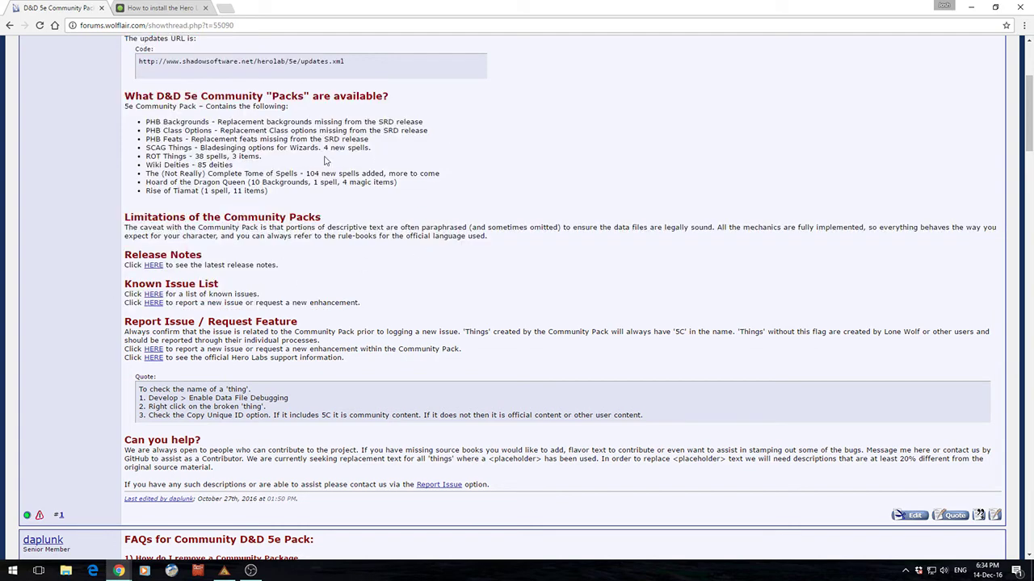
Open the Known Issue List link in a new tab and switch to the GitHub issues
middle_click(153, 294)
triple_click(356, 232)
left_click(471, 185)
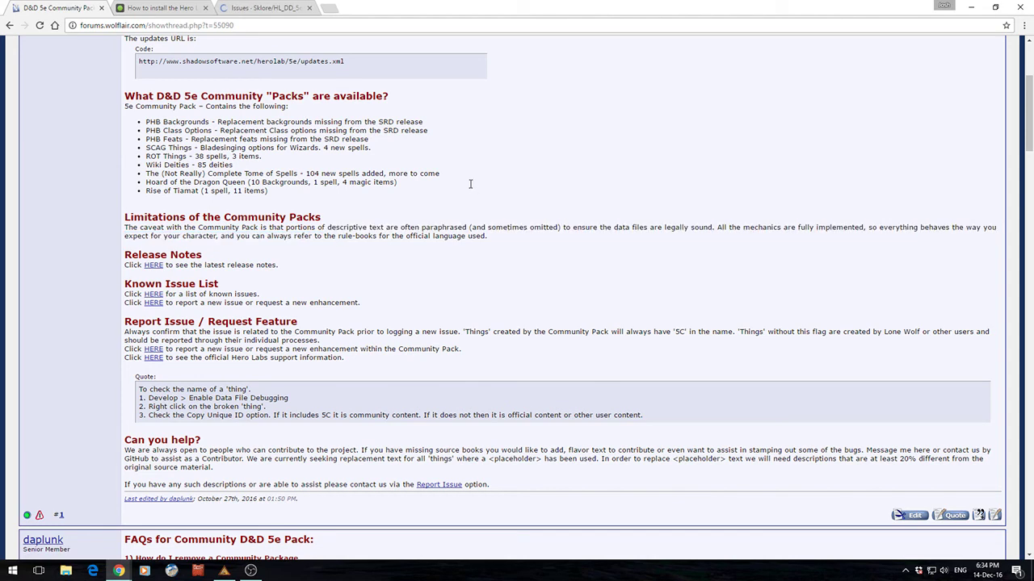
left_click(263, 7)
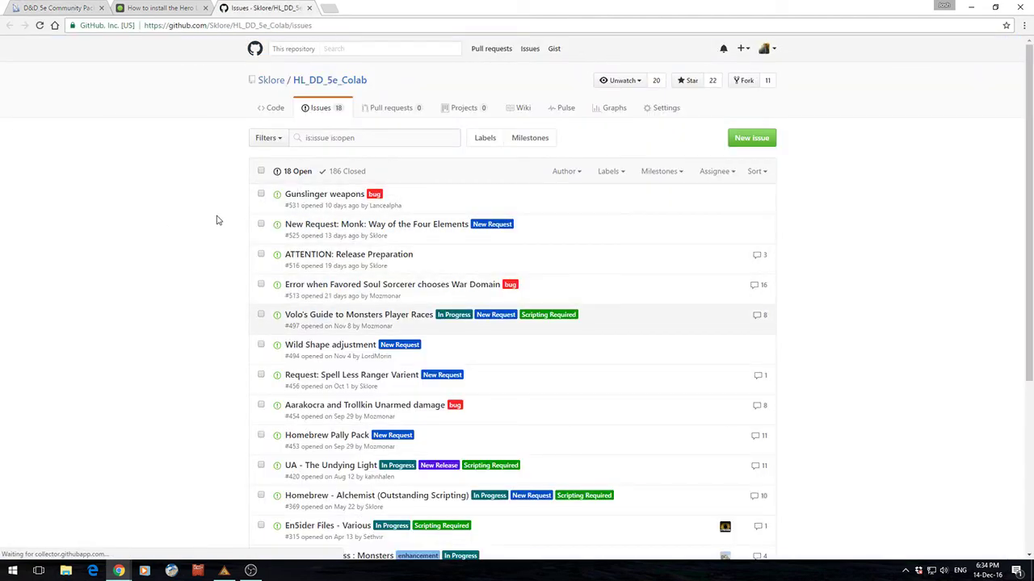
From the forum thread, open the report-new-issue link in a new tab and view the form
scroll(213, 242, "down", 5)
scroll(209, 252, "up", 5)
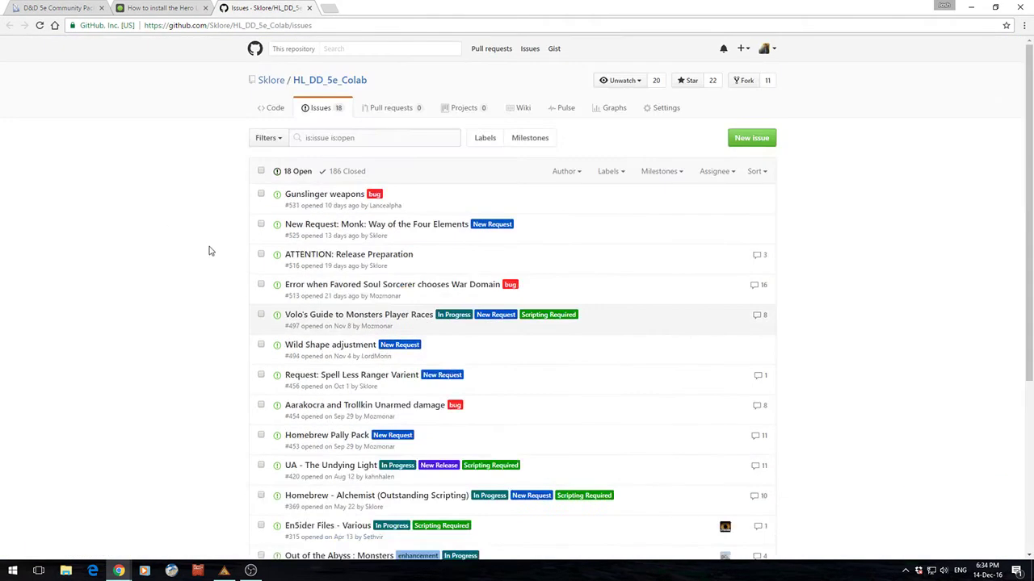
left_click(78, 7)
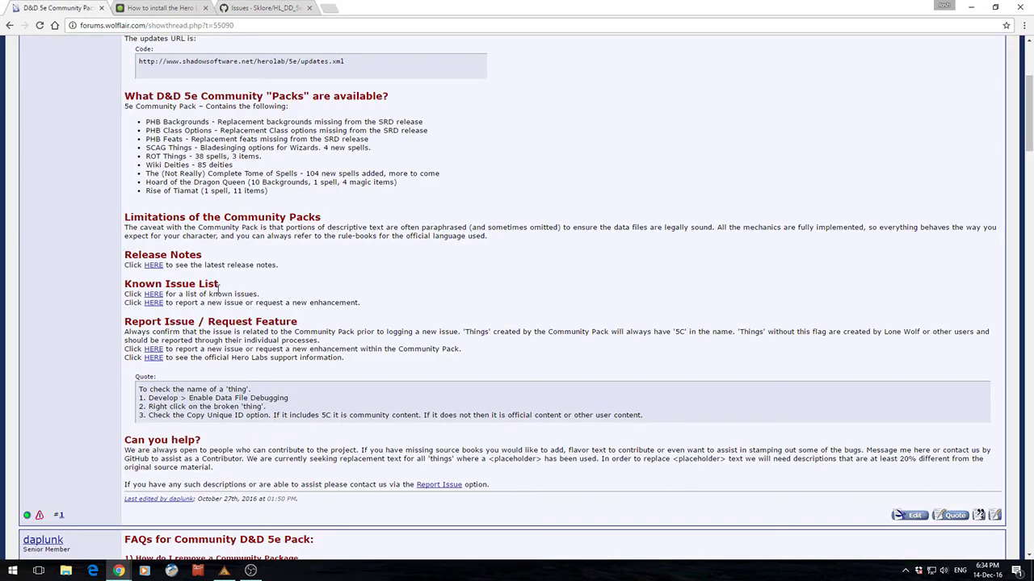
middle_click(153, 303)
left_click(368, 8)
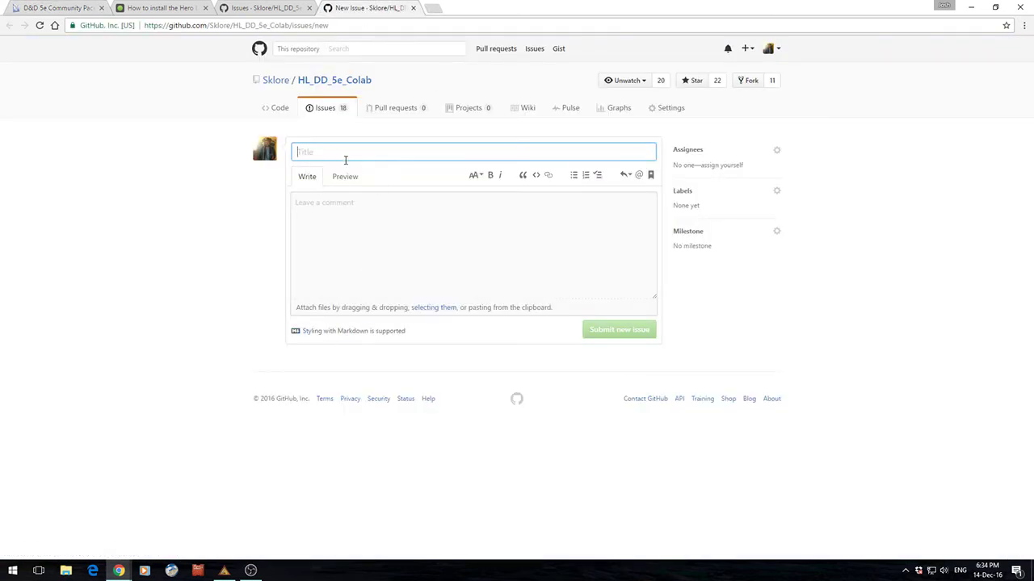
left_click(48, 7)
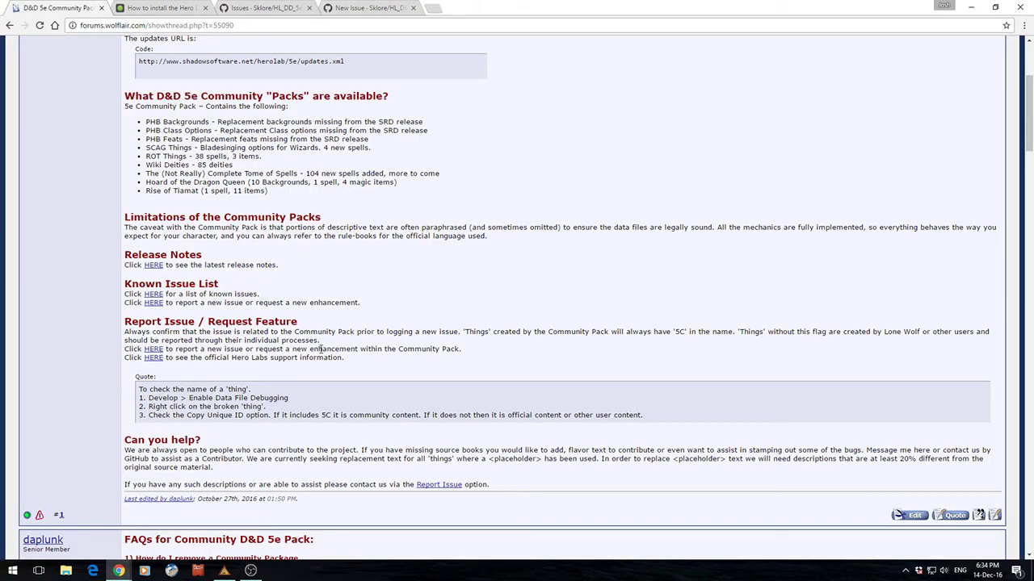
Compare the new-issue form and issue list tabs, then return to the forum thread
scroll(320, 349, "down", 2)
scroll(424, 379, "up", 4)
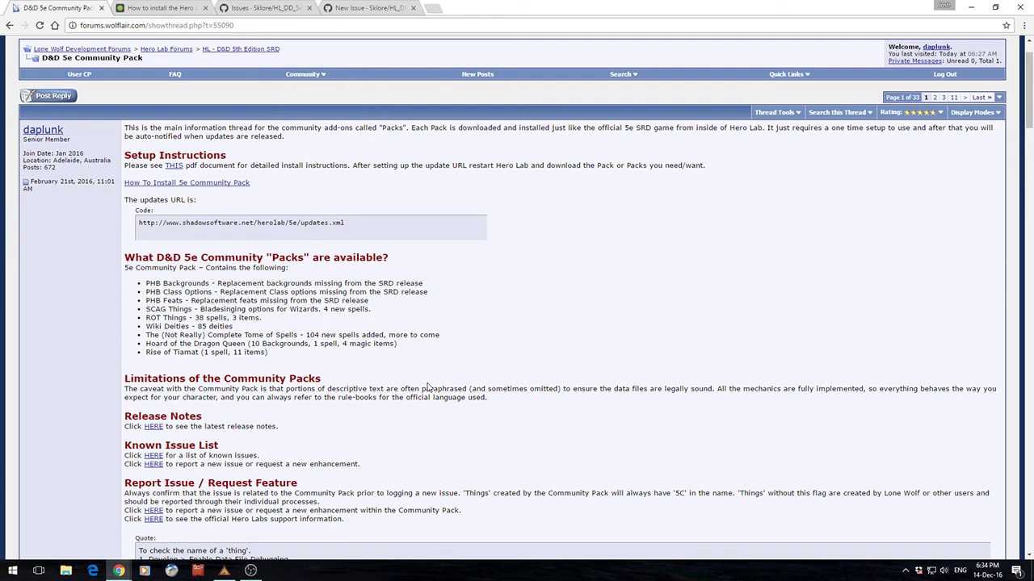
left_click(356, 8)
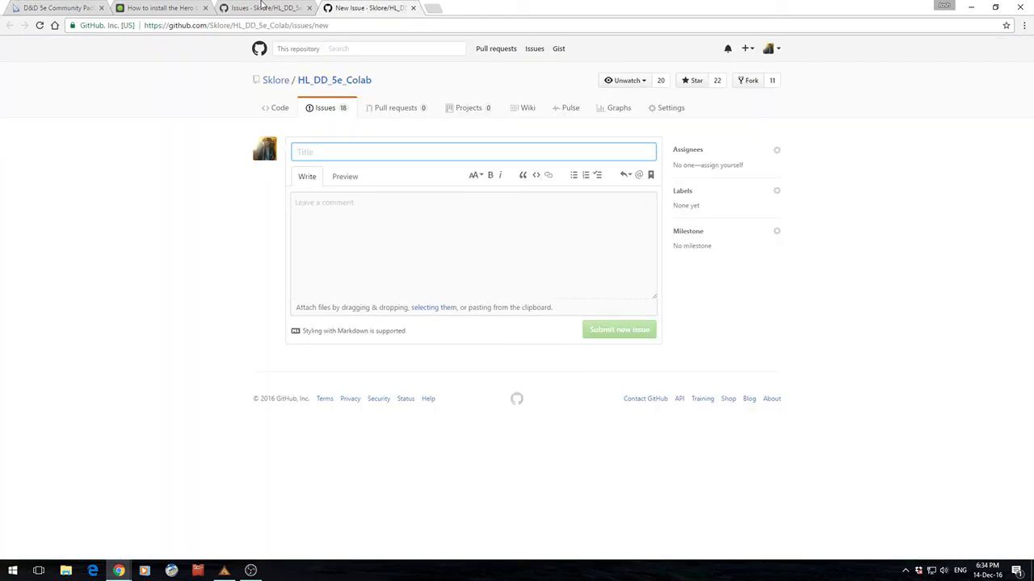
left_click(263, 8)
scroll(313, 360, "down", 3)
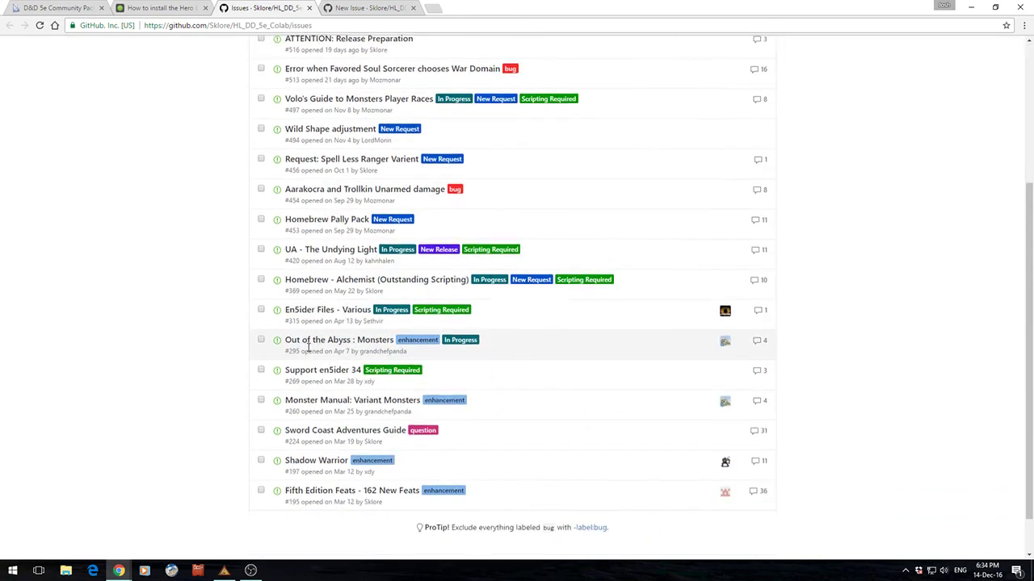
scroll(308, 349, "up", 4)
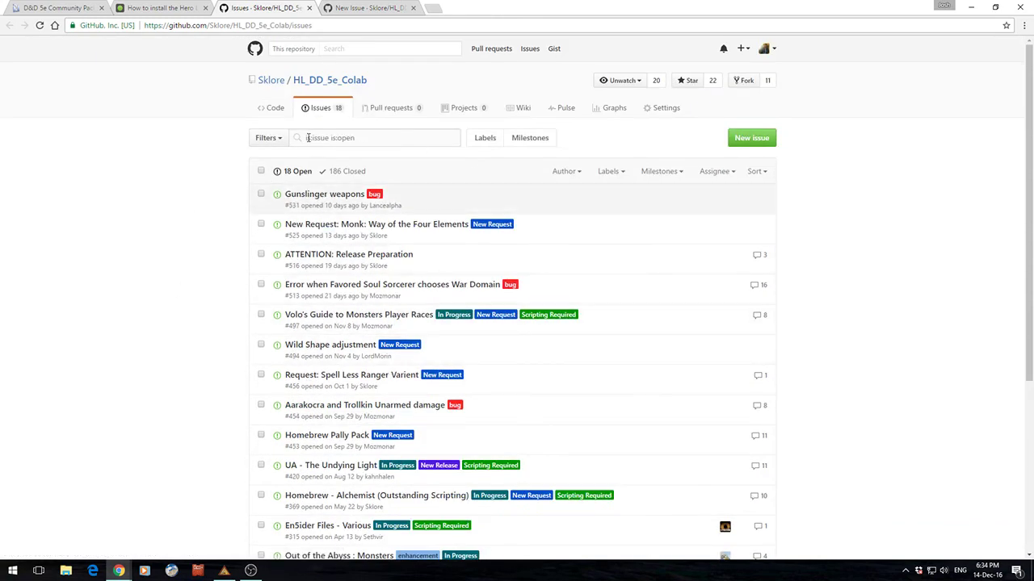
left_click(356, 8)
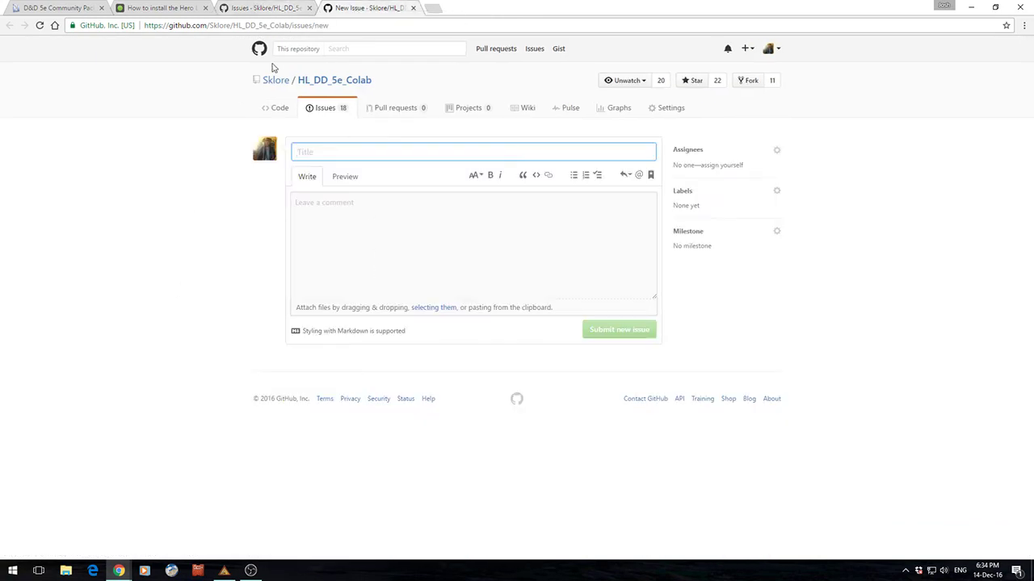
left_click(81, 7)
scroll(206, 321, "down", 4)
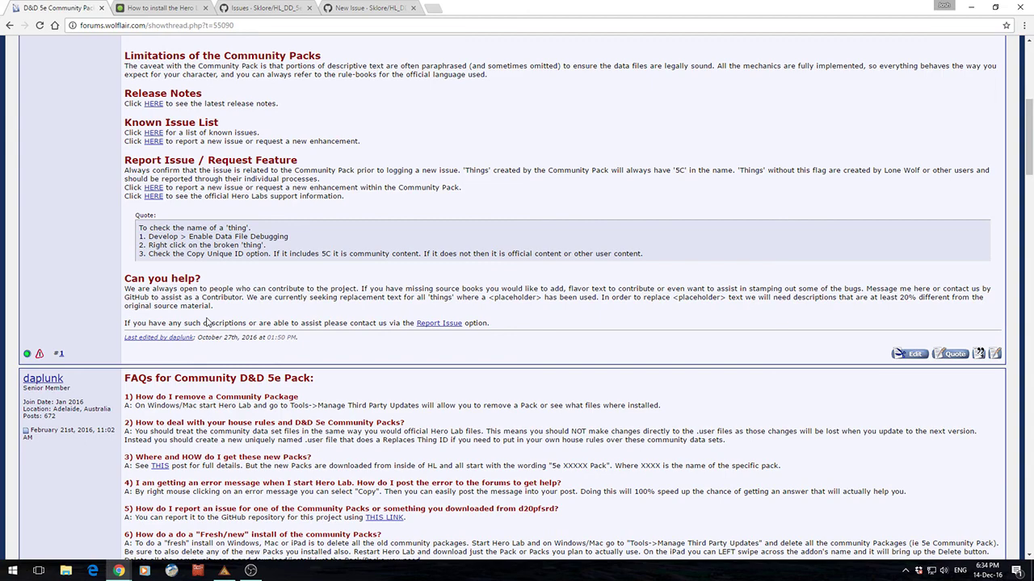
scroll(445, 282, "up", 5)
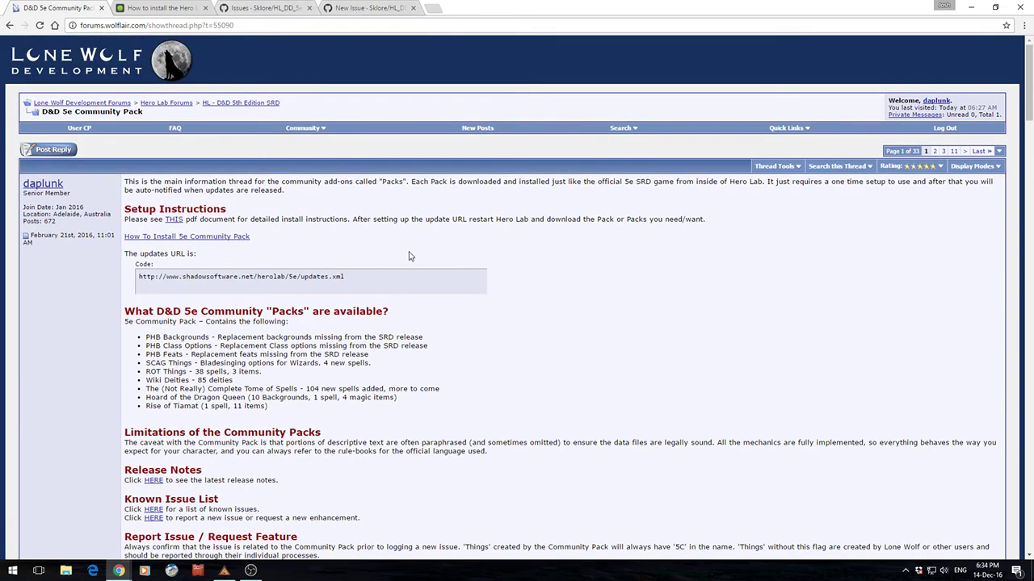